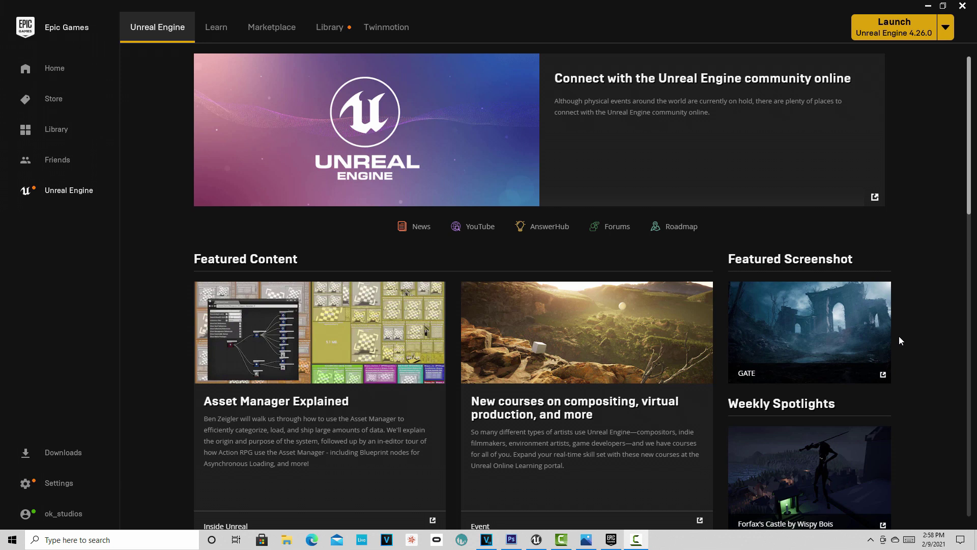
Launch Unreal Engine 4.26.0 from the Epic Games Launcher.
{"action": "left_click", "coordinate": [896, 25]}
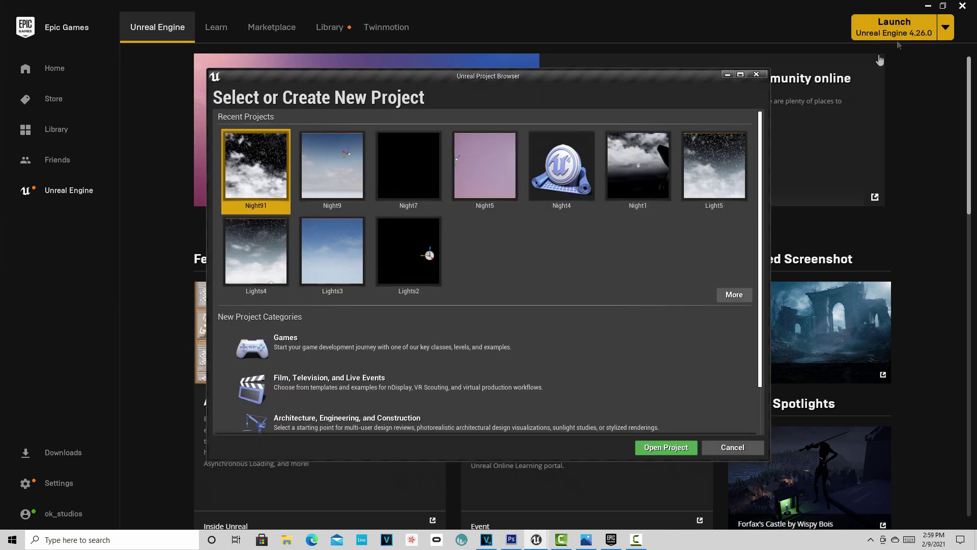
Create a new Games project from the Blank template named NightX.
{"action": "left_click", "coordinate": [323, 339]}
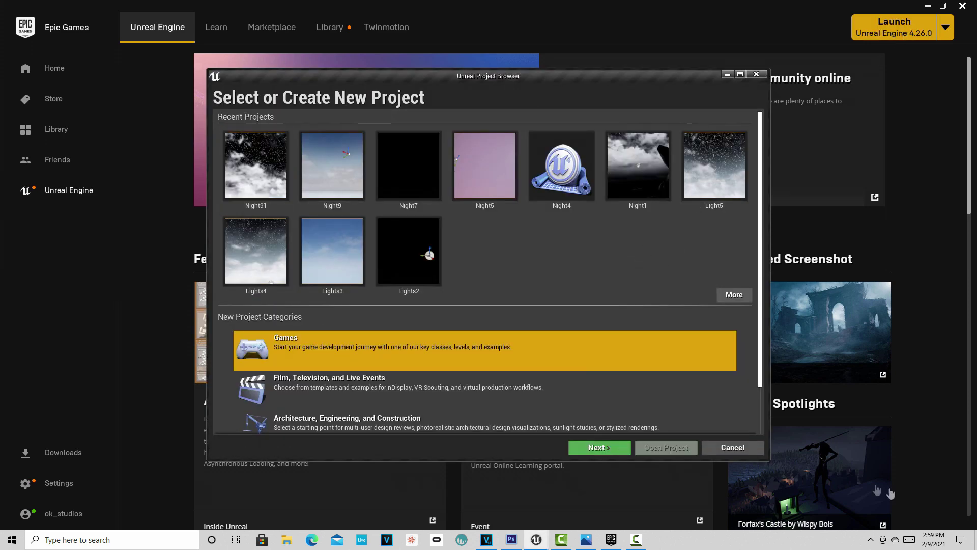
{"action": "left_click", "coordinate": [595, 449]}
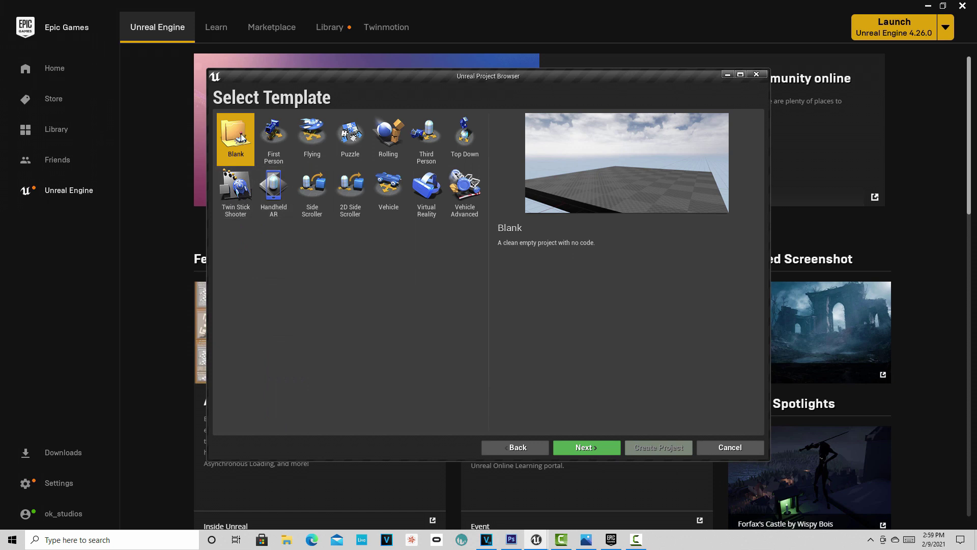
{"action": "left_click", "coordinate": [592, 449]}
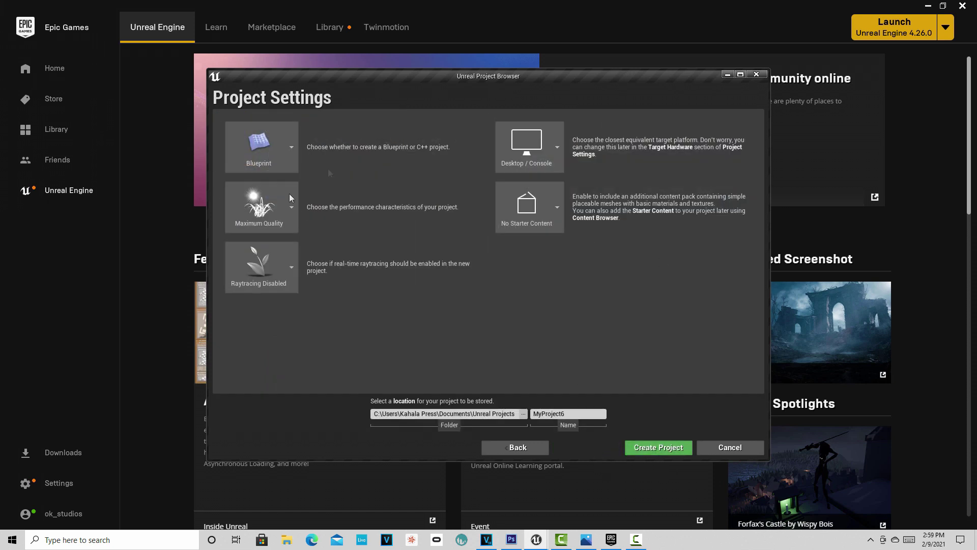
{"action": "left_click", "coordinate": [567, 414]}
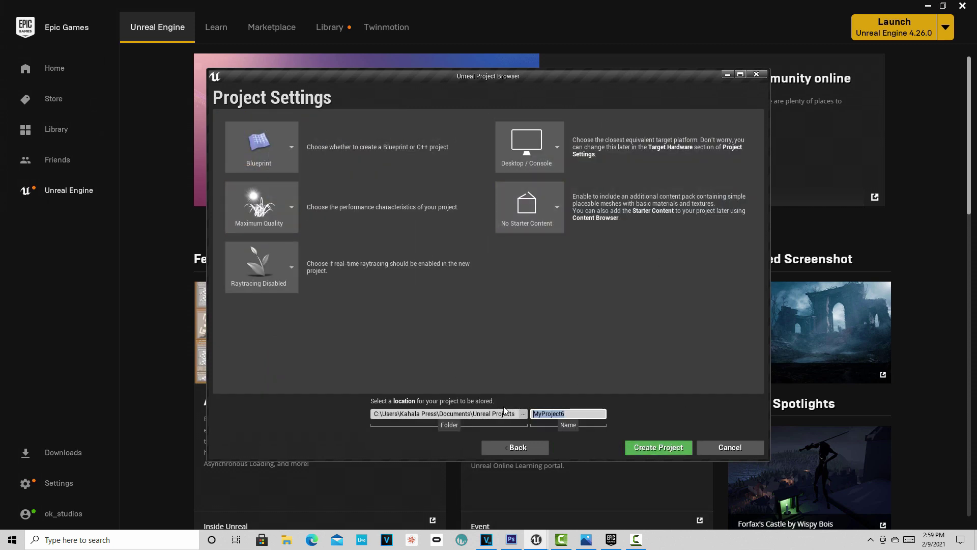
{"action": "type", "text": "NightX"}
{"action": "left_click", "coordinate": [668, 449]}
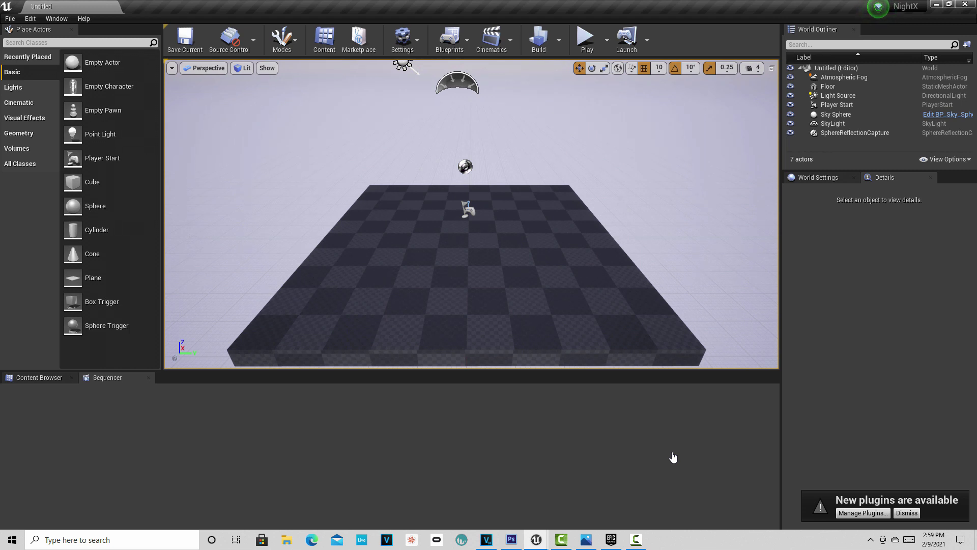
Start a new level from the Empty Level template via File > New Level.
{"action": "left_click", "coordinate": [11, 19]}
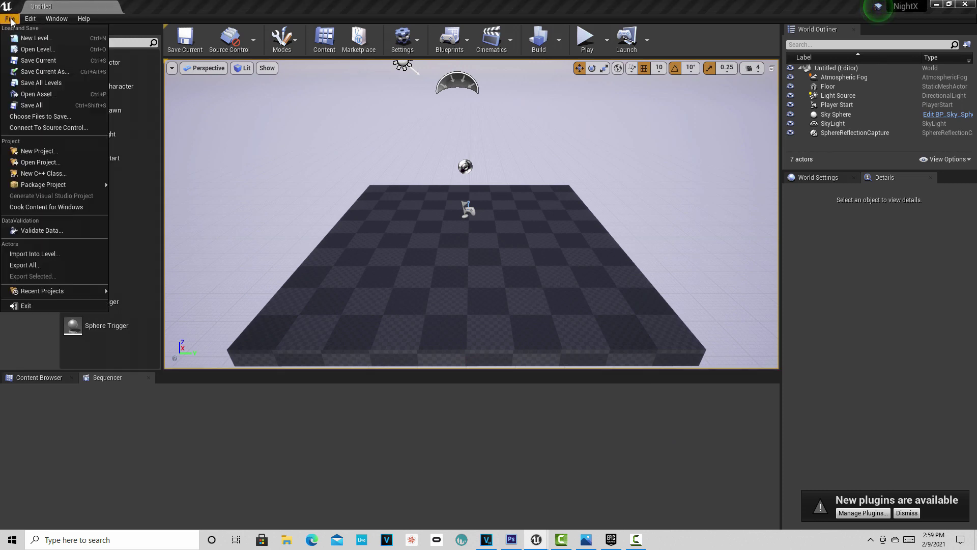
{"action": "left_click", "coordinate": [32, 37]}
{"action": "left_click", "coordinate": [409, 318]}
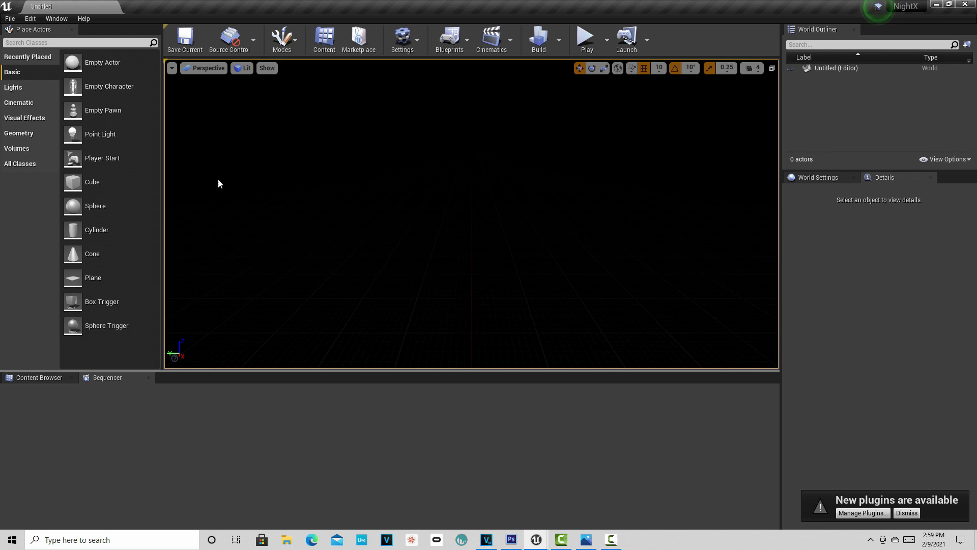
Place a Sky Atmosphere from Visual Effects into the level at 400, 290, 200.
{"action": "left_click", "coordinate": [35, 120]}
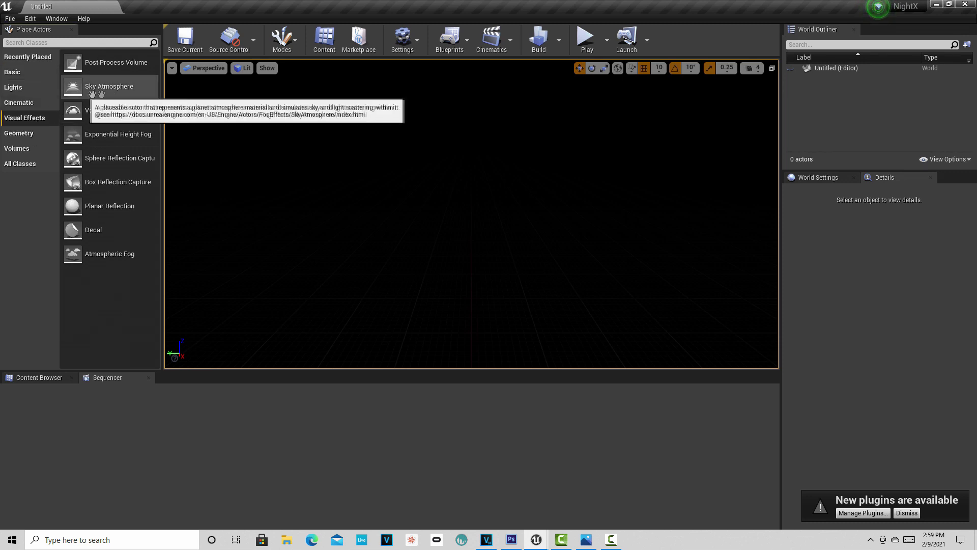
{"action": "left_click_drag", "start_coordinate": [101, 93], "coordinate": [345, 173]}
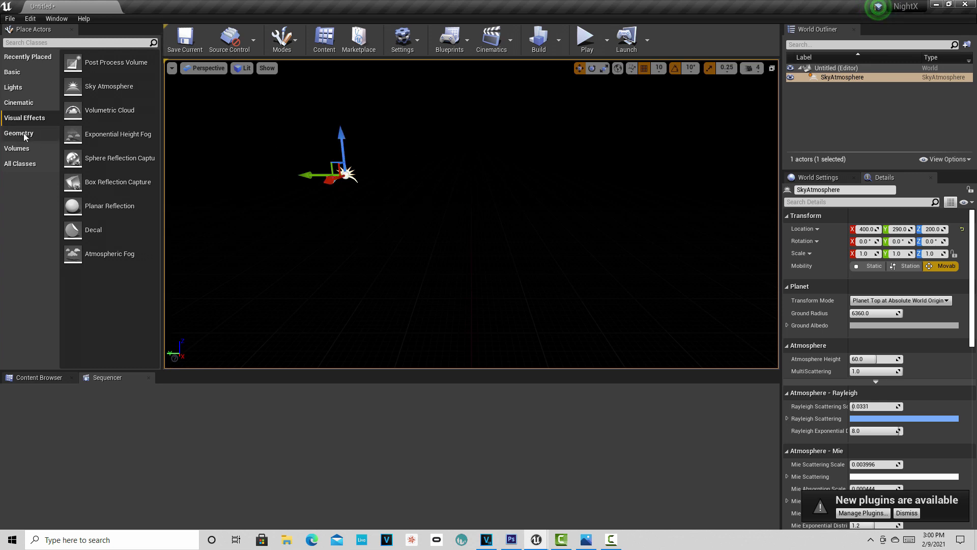
Place a Directional Light from Lights into the level next to the SkyAtmosphere.
{"action": "left_click", "coordinate": [24, 88]}
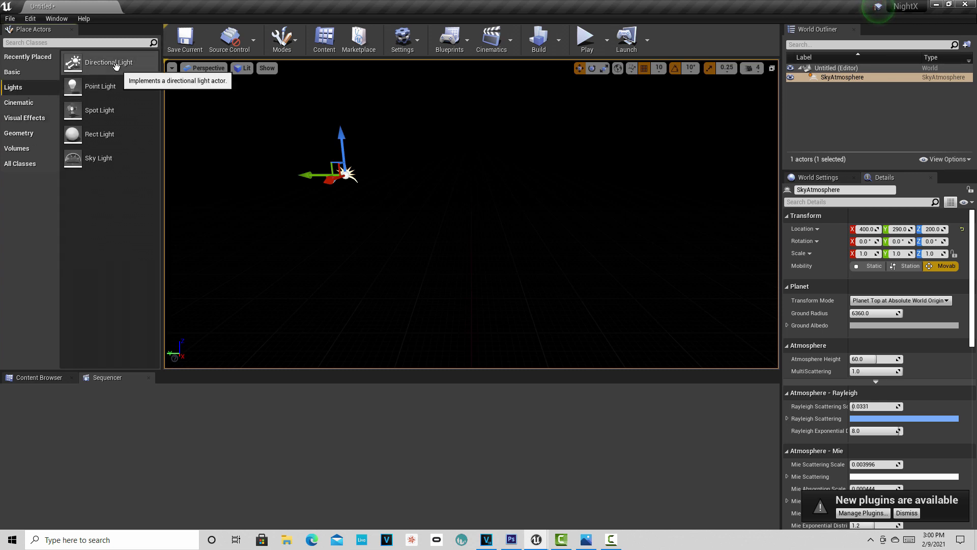
{"action": "left_click_drag", "start_coordinate": [116, 66], "coordinate": [419, 195]}
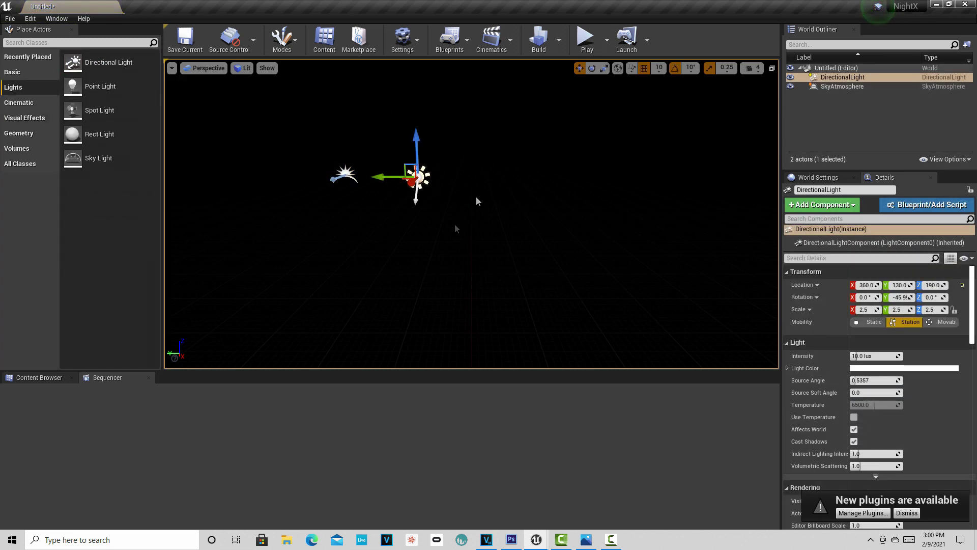
{"action": "left_click", "coordinate": [840, 88]}
{"action": "left_click", "coordinate": [842, 77]}
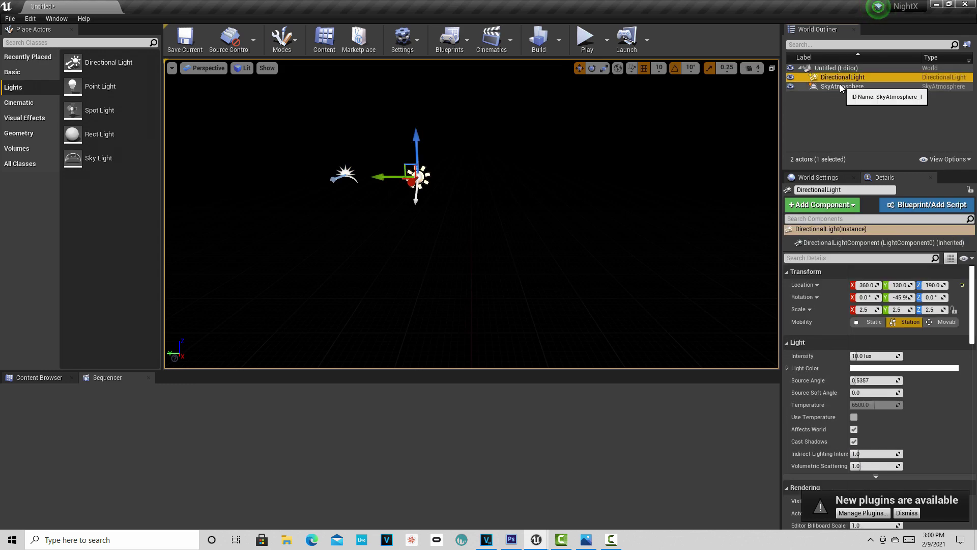
Switch selection between SkyAtmosphere and DirectionalLight in the World Outliner, ending on DirectionalLight.
{"action": "left_click", "coordinate": [841, 87]}
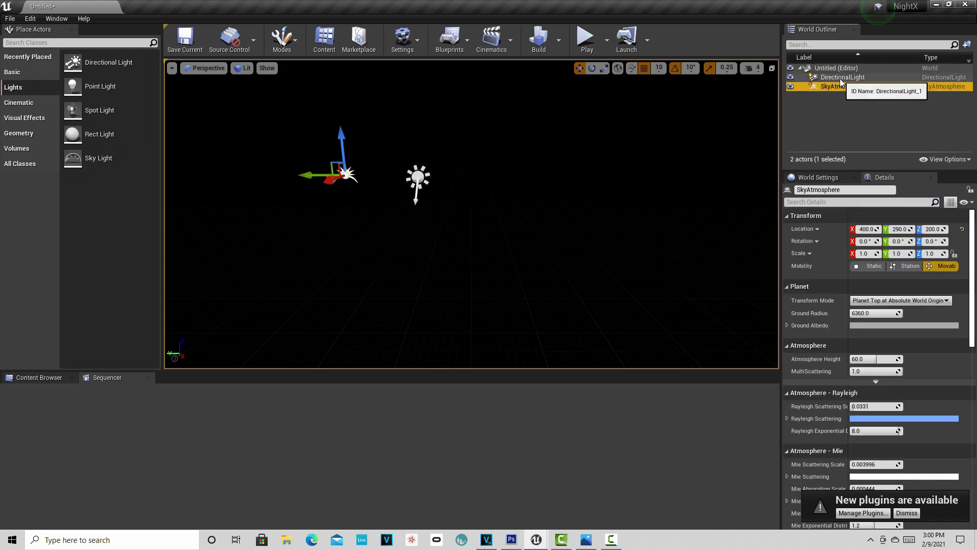
{"action": "left_click", "coordinate": [840, 79]}
{"action": "left_click", "coordinate": [841, 87]}
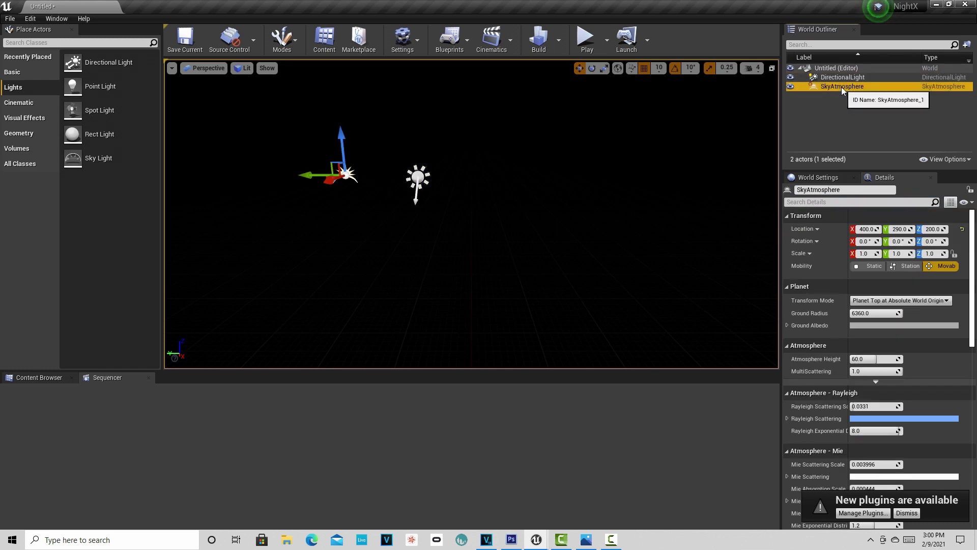
{"action": "left_click", "coordinate": [841, 78]}
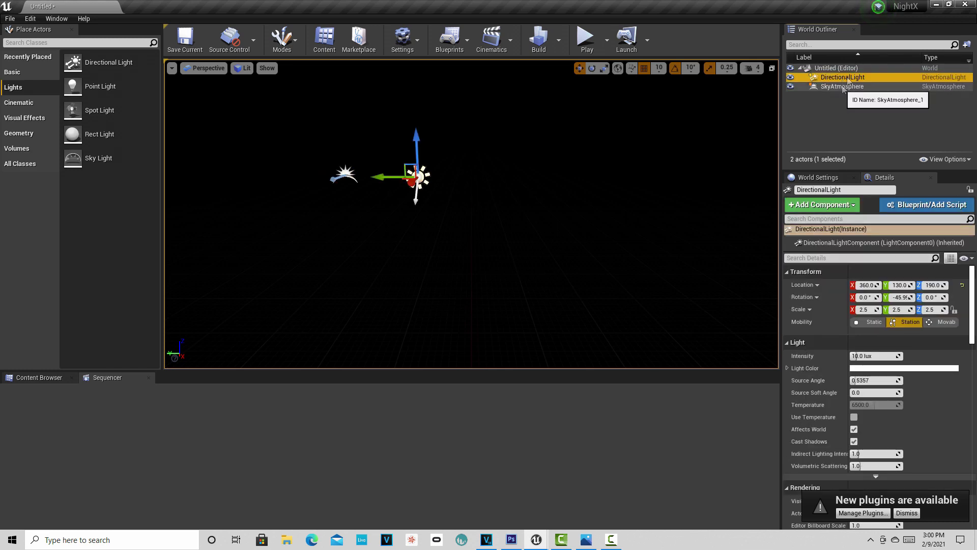
{"action": "left_click", "coordinate": [842, 87]}
{"action": "left_click", "coordinate": [843, 79]}
{"action": "left_click", "coordinate": [843, 86]}
{"action": "left_click", "coordinate": [845, 79]}
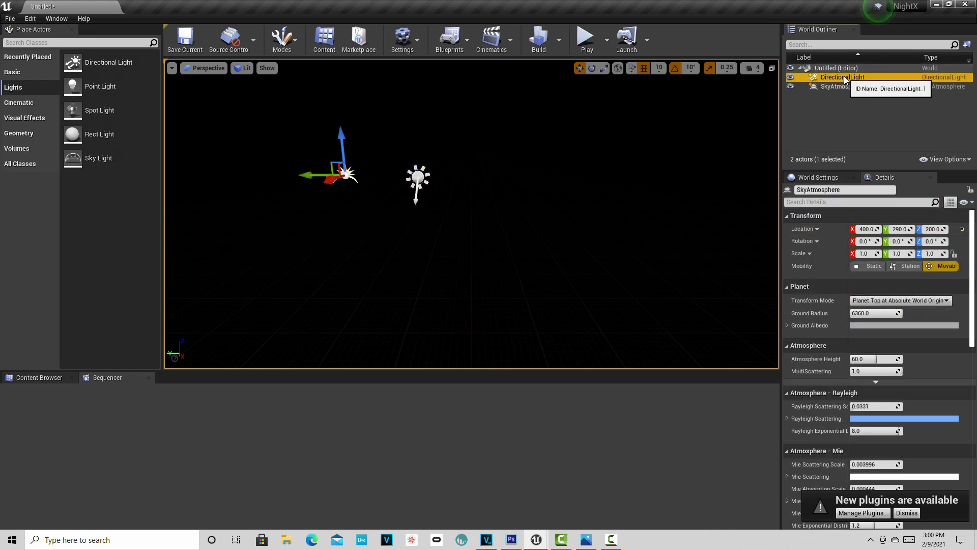
{"action": "left_click", "coordinate": [842, 86]}
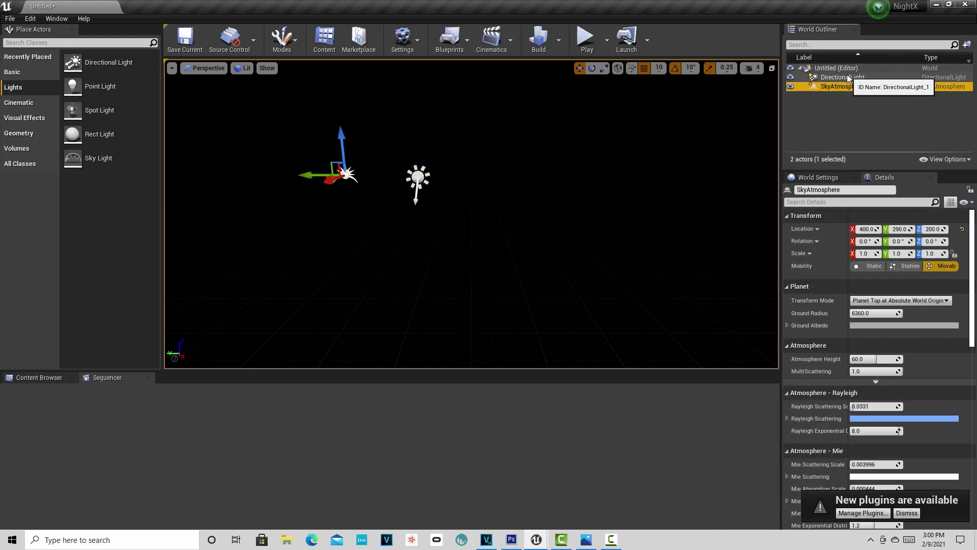
{"action": "left_click", "coordinate": [848, 77]}
{"action": "left_click", "coordinate": [848, 87]}
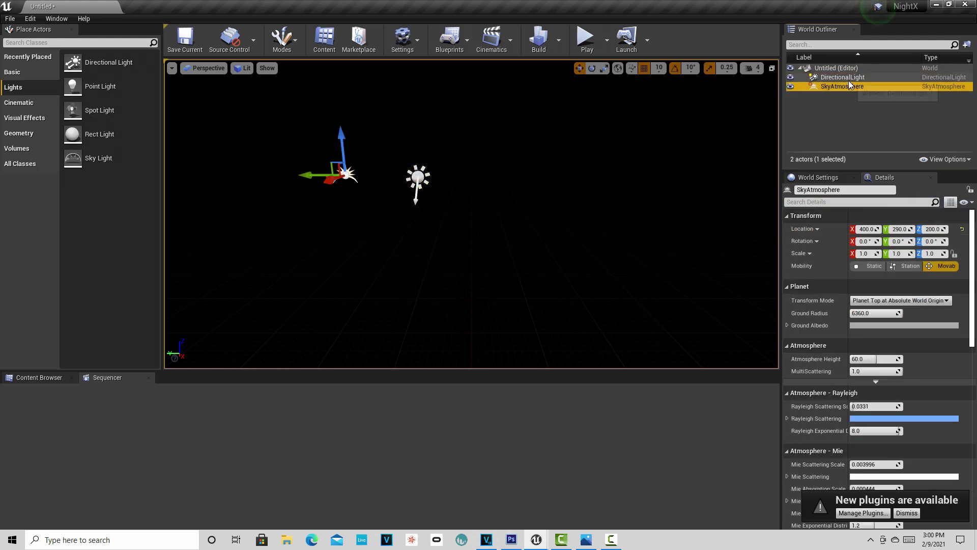
{"action": "left_click", "coordinate": [848, 80]}
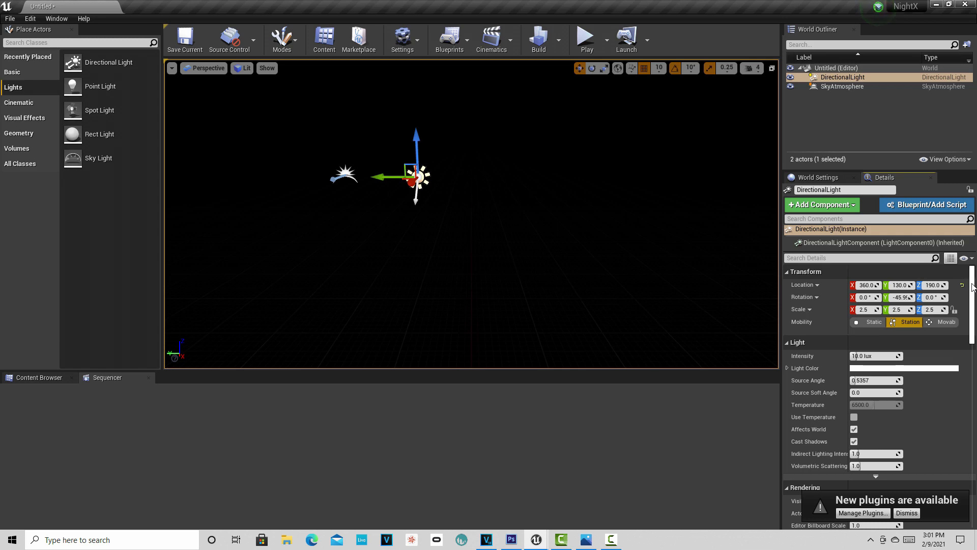
{"action": "left_click_drag", "start_coordinate": [972, 286], "coordinate": [969, 430]}
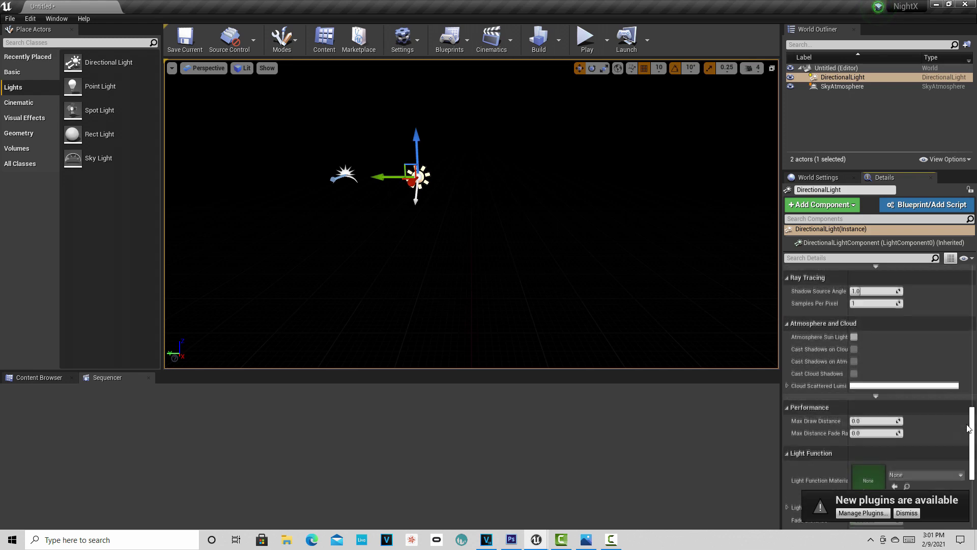
Enable Atmosphere Sun Light on the DirectionalLight and view the resulting blue sky.
{"action": "left_click", "coordinate": [854, 336]}
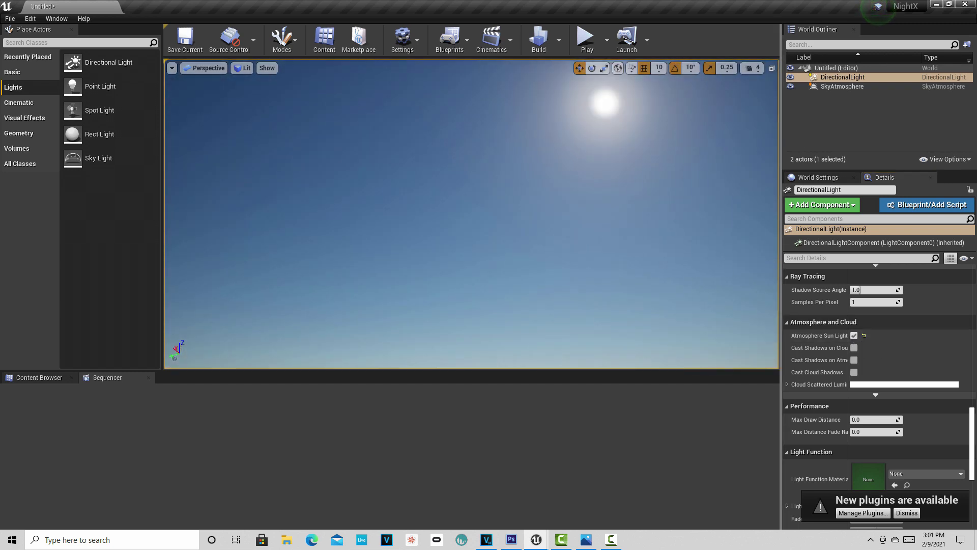
{"action": "mouse_move", "coordinate": [628, 220]}
{"action": "right_mouse_down"}
{"action": "mouse_move", "coordinate": [618, 211]}
{"action": "mouse_move", "coordinate": [628, 220]}
{"action": "right_mouse_up"}
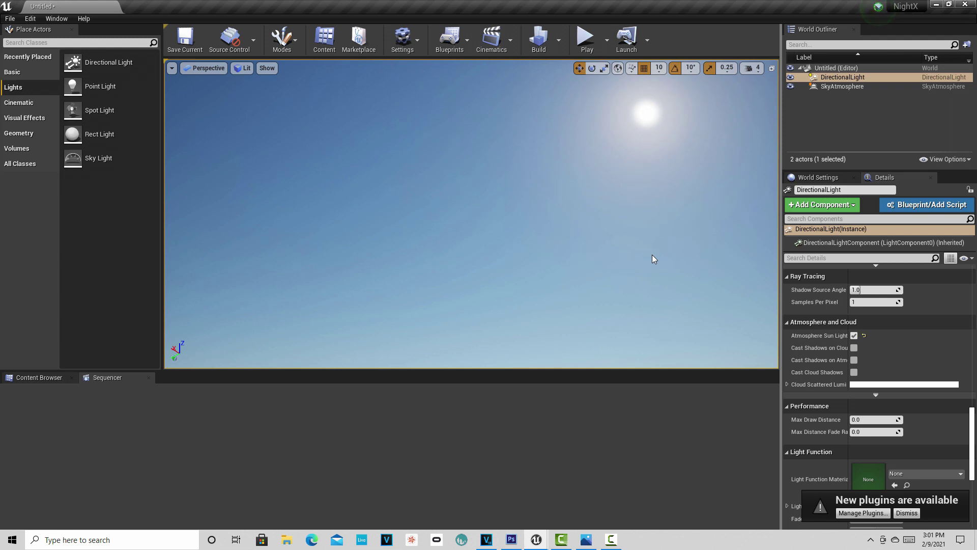
Rotate the sun with Ctrl+L through daylight, dusk and night positions.
{"action": "key", "text": "ctrl+l"}
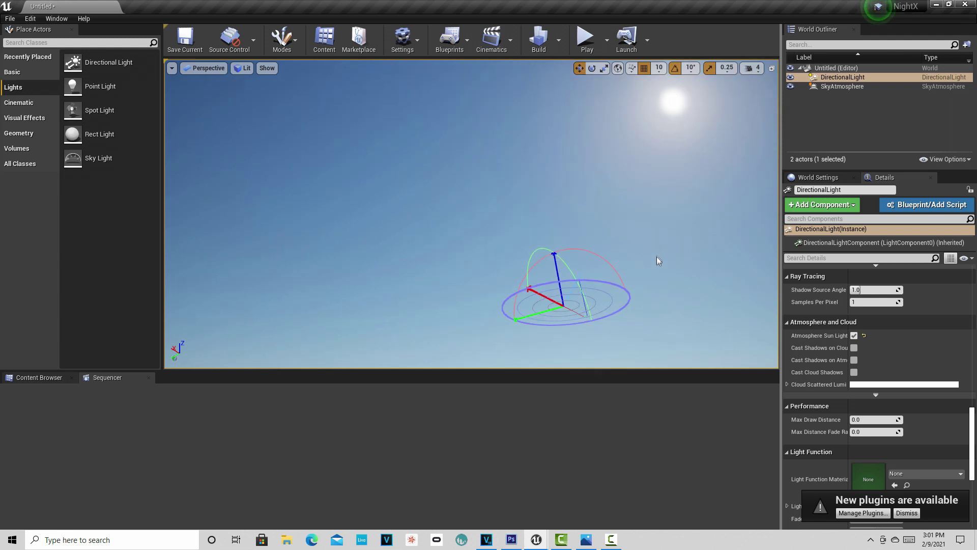
{"action": "key", "text": "ctrl+l"}
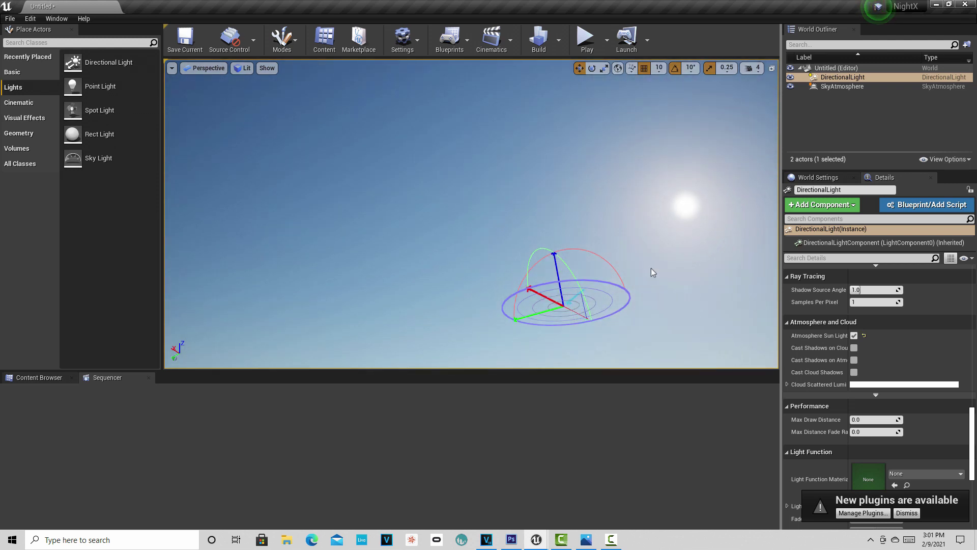
{"action": "key", "text": "ctrl+l"}
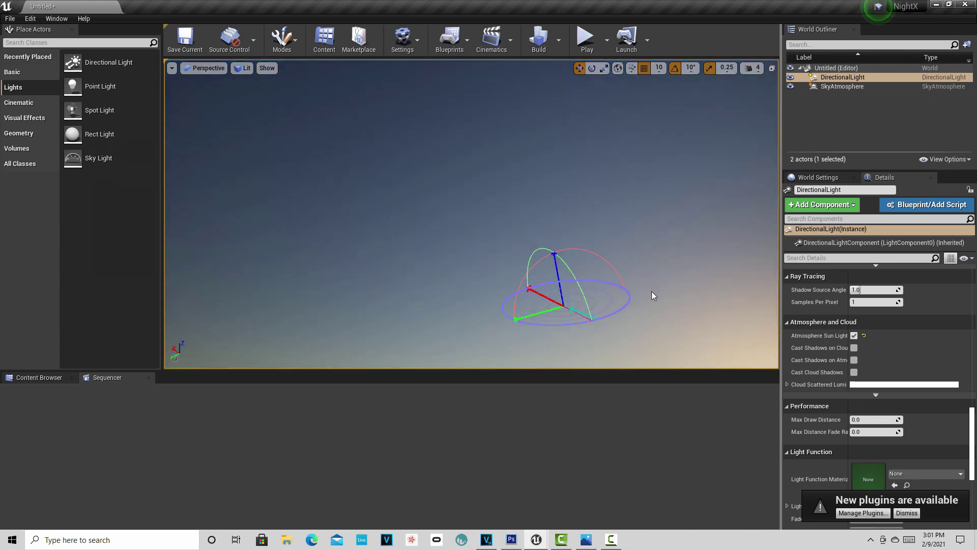
{"action": "key", "text": "ctrl+l"}
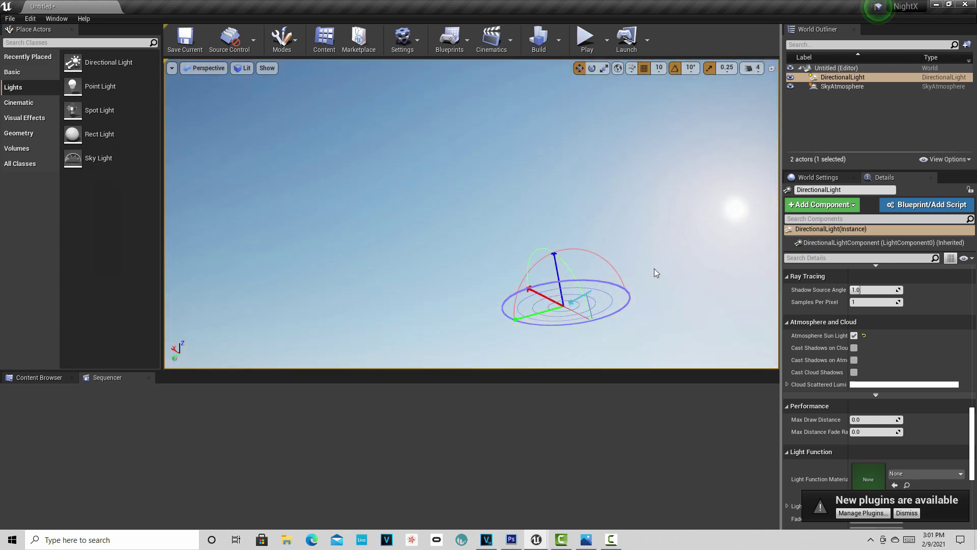
{"action": "key", "text": "ctrl+l"}
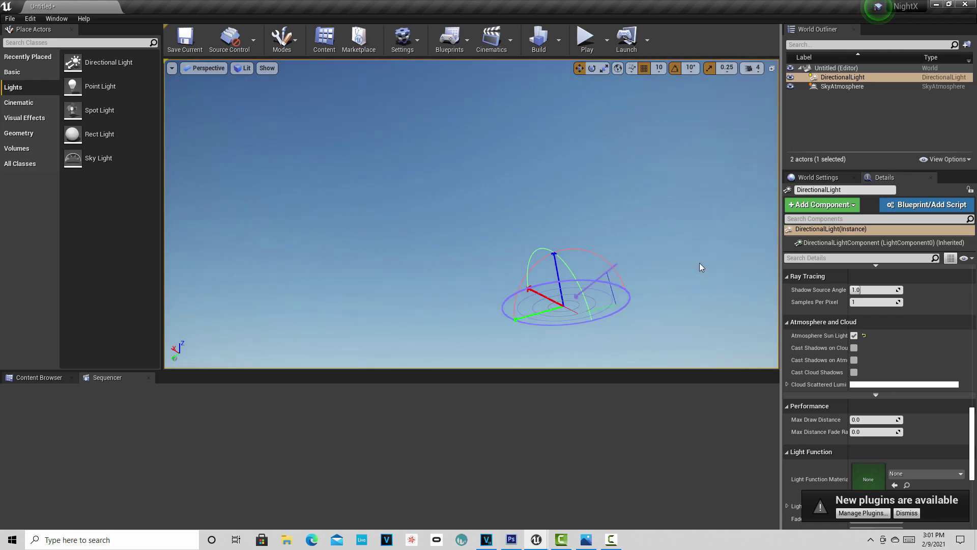
{"action": "key", "text": "ctrl+l"}
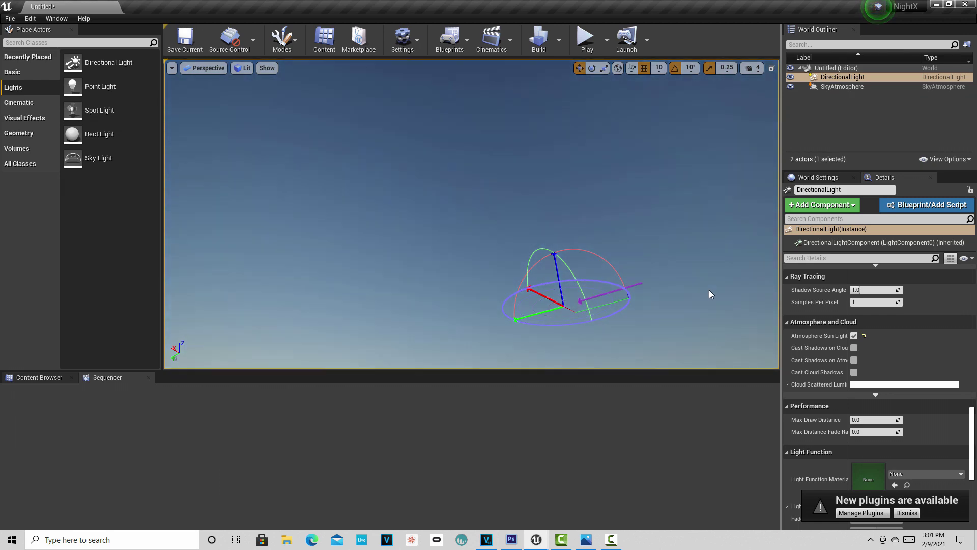
{"action": "key", "text": "ctrl+l"}
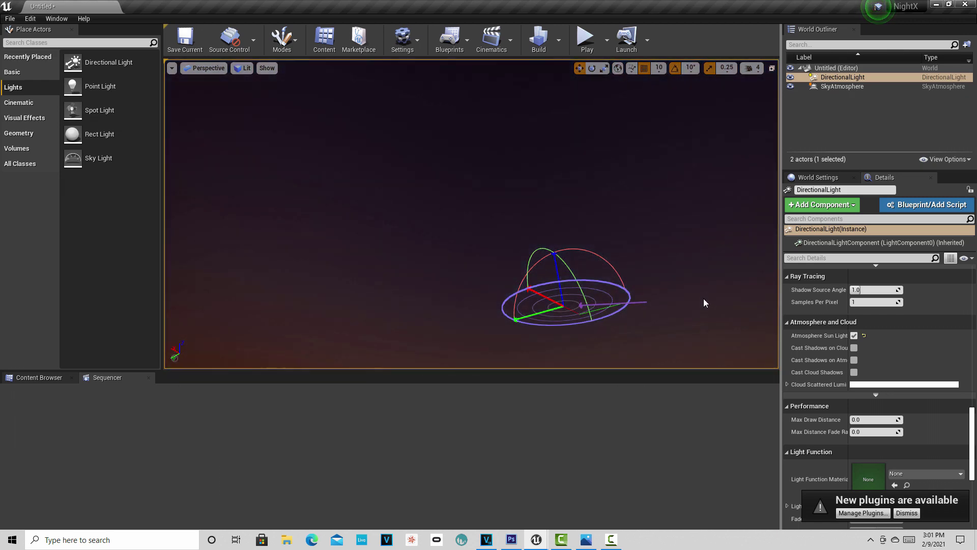
{"action": "key", "text": "ctrl+l"}
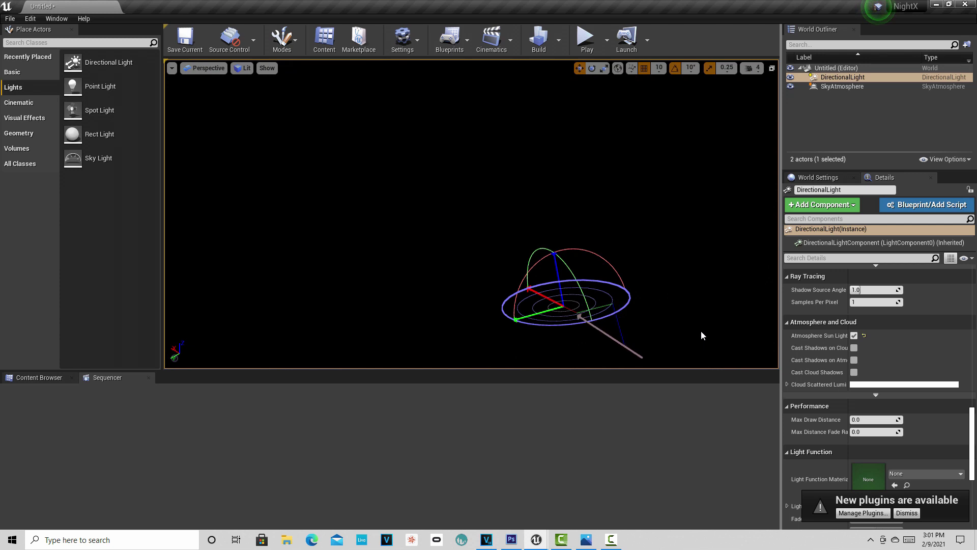
{"action": "key", "text": "ctrl+l"}
{"action": "key", "text": "ctrl+l"}
{"action": "key", "text": "ctrl+l"}
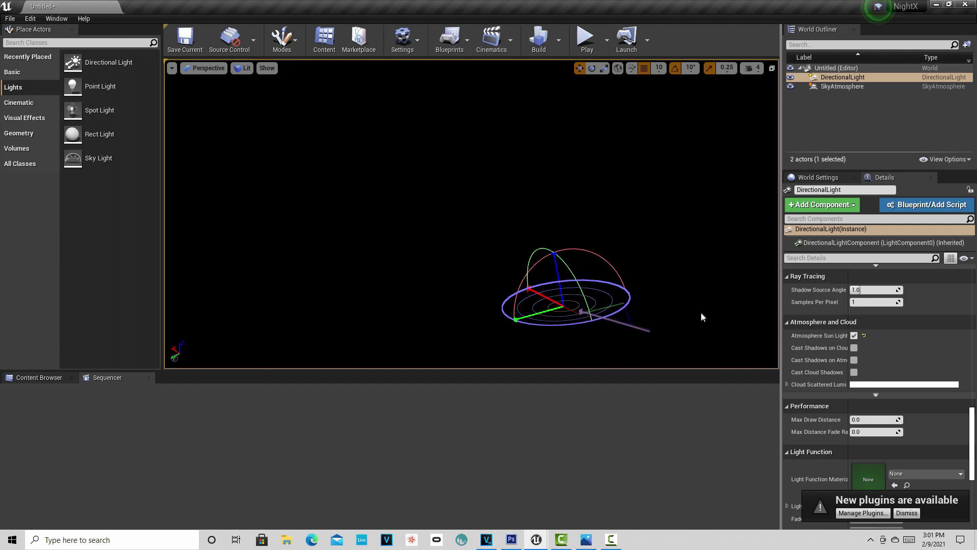
{"action": "key", "text": "ctrl+l"}
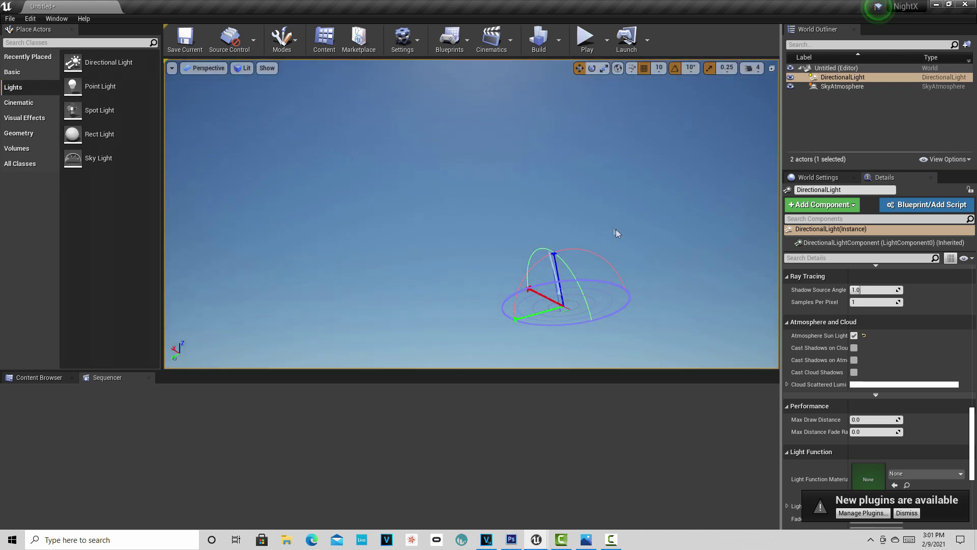
{"action": "key", "text": "ctrl+l"}
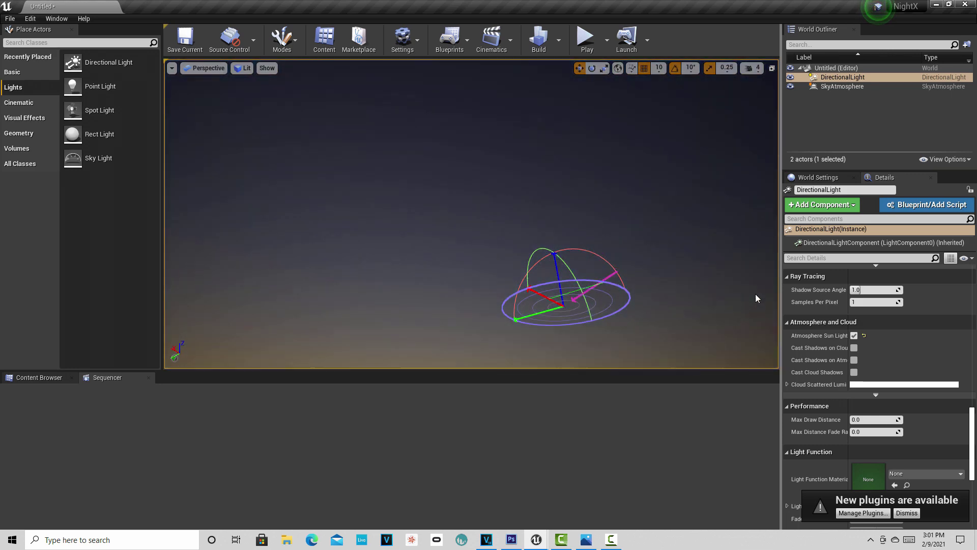
{"action": "key", "text": "ctrl+l"}
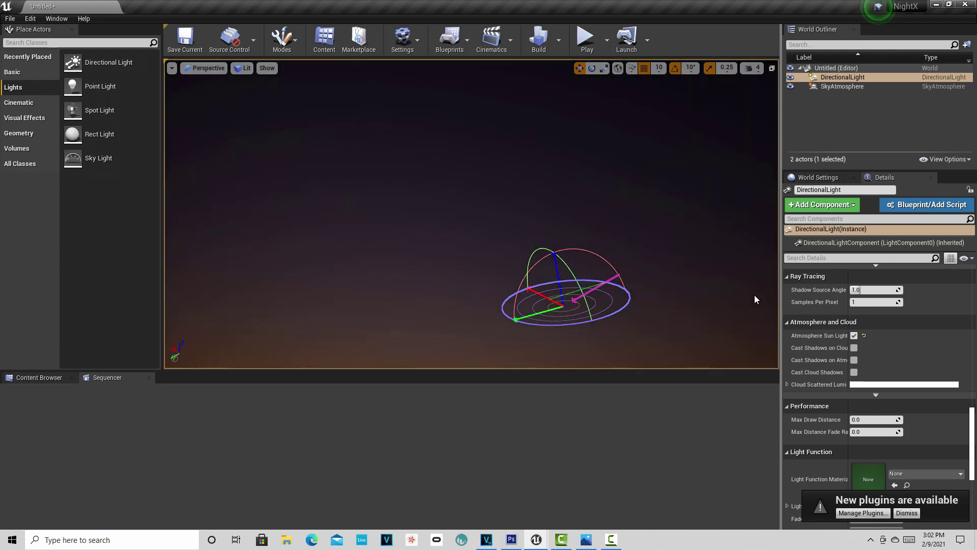
Settle the sun just above the horizon for a sunset, then select the SkyAtmosphere.
{"action": "key", "text": "ctrl+l"}
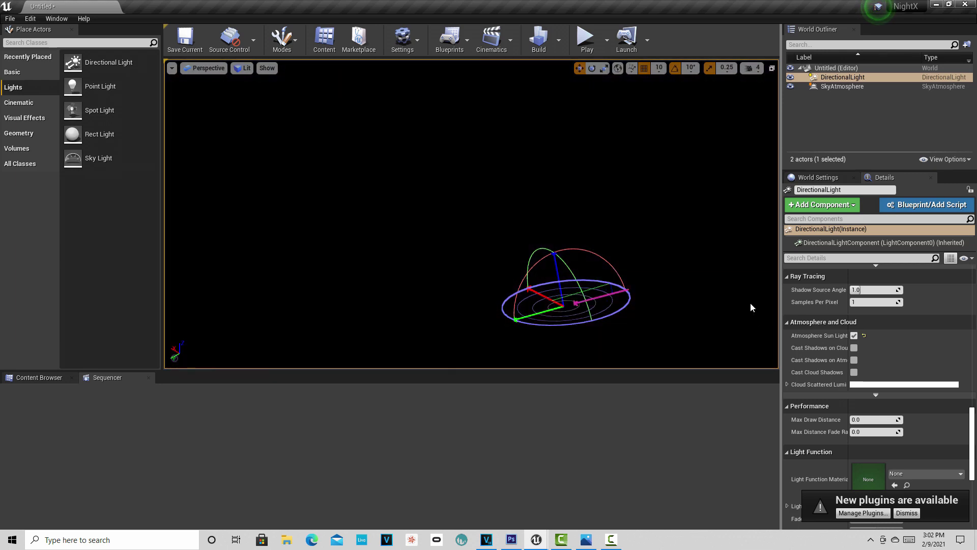
{"action": "key", "text": "ctrl+l"}
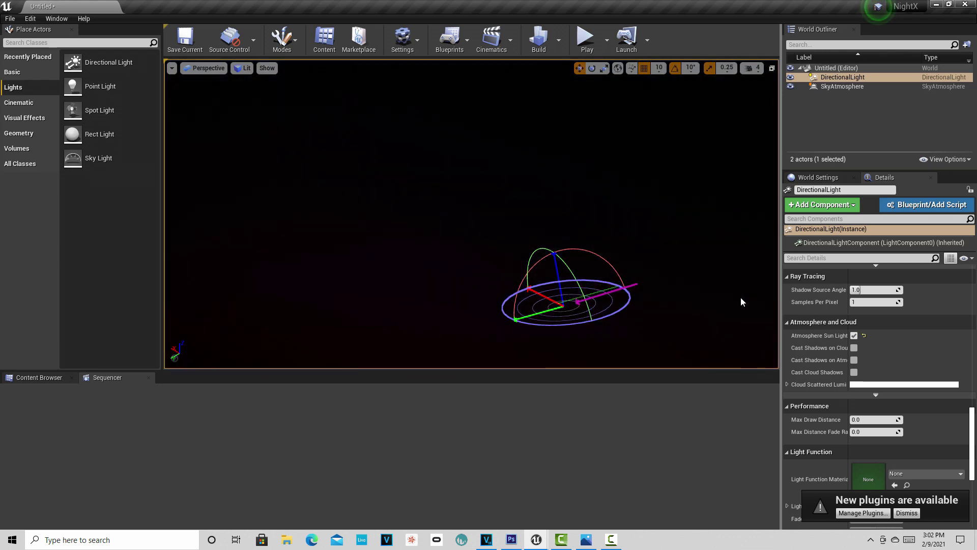
{"action": "key", "text": "ctrl+l"}
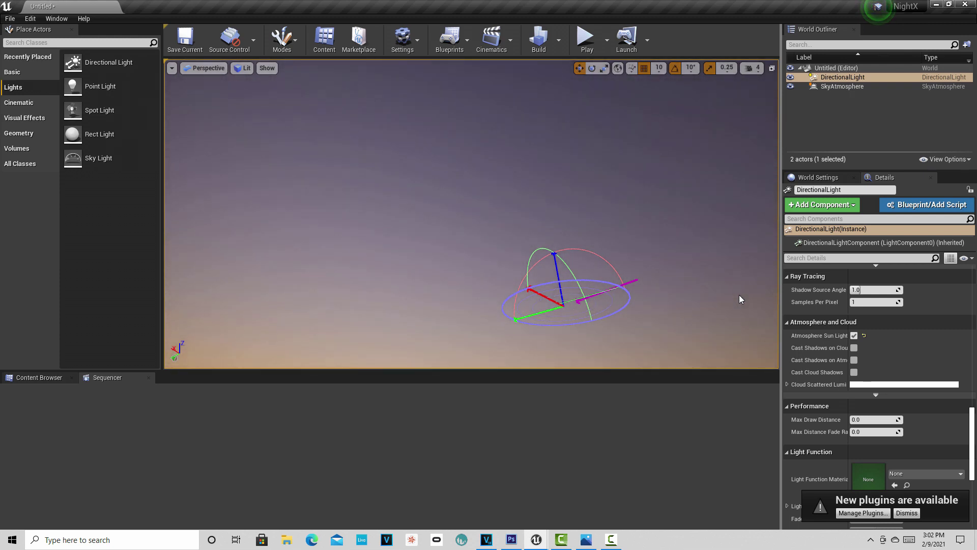
{"action": "key", "text": "ctrl+l"}
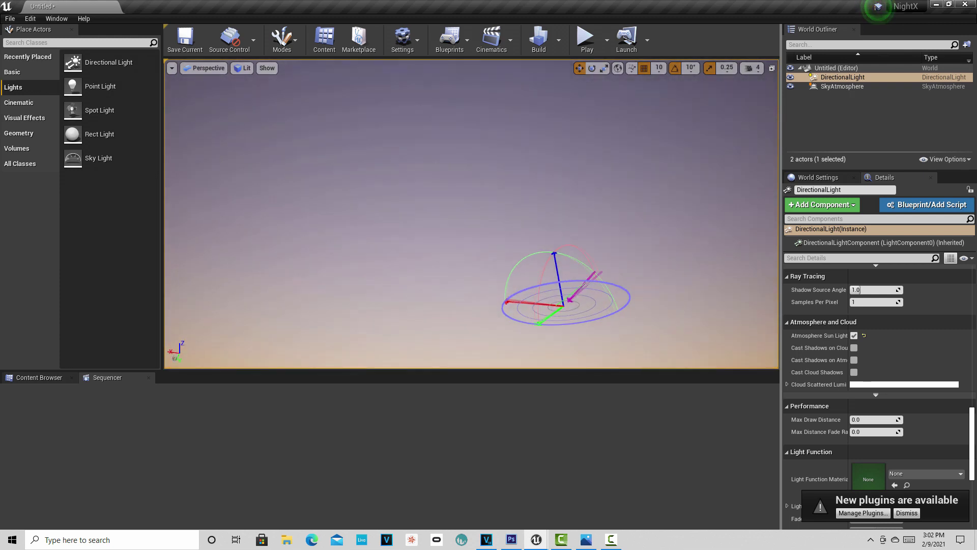
{"action": "key", "text": "ctrl+l"}
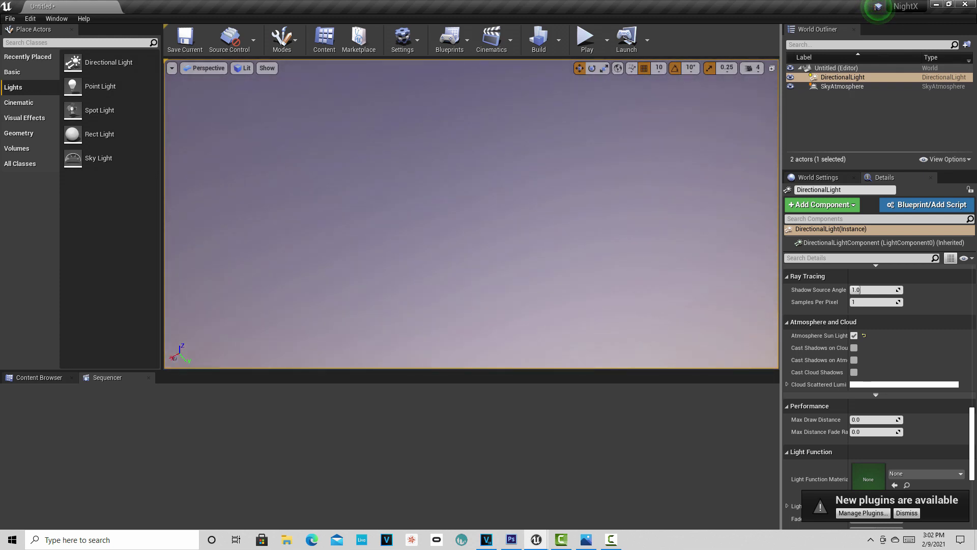
{"action": "key", "text": "ctrl+l"}
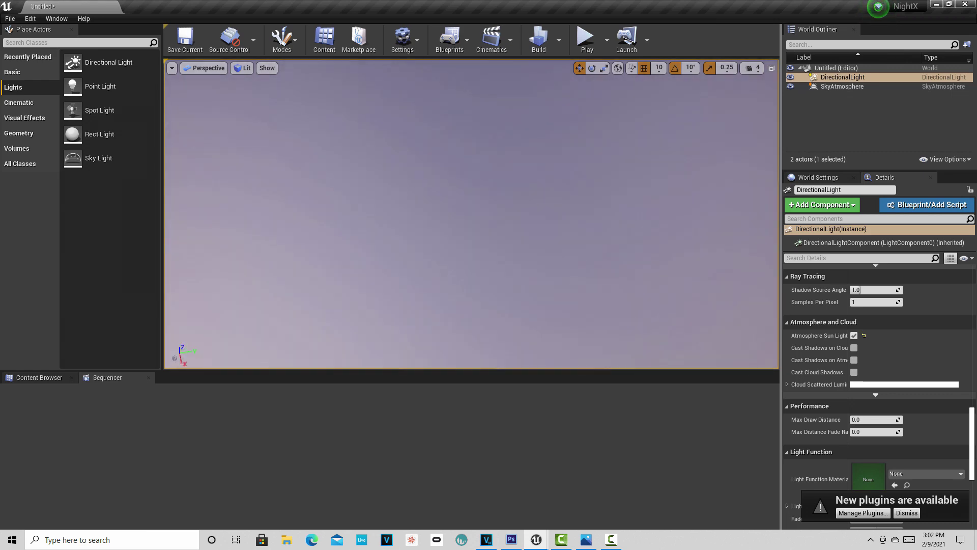
{"action": "key", "text": "ctrl+l"}
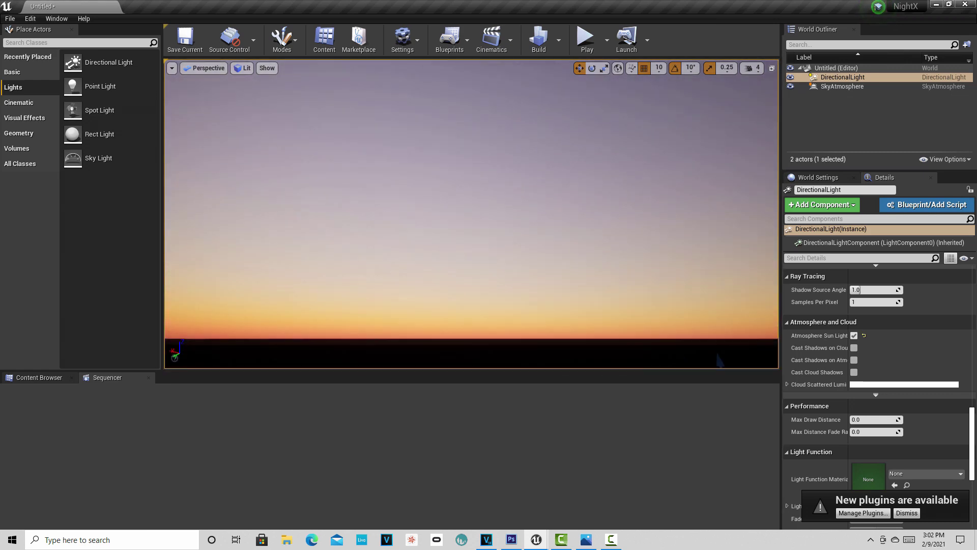
{"action": "key", "text": "ctrl+l"}
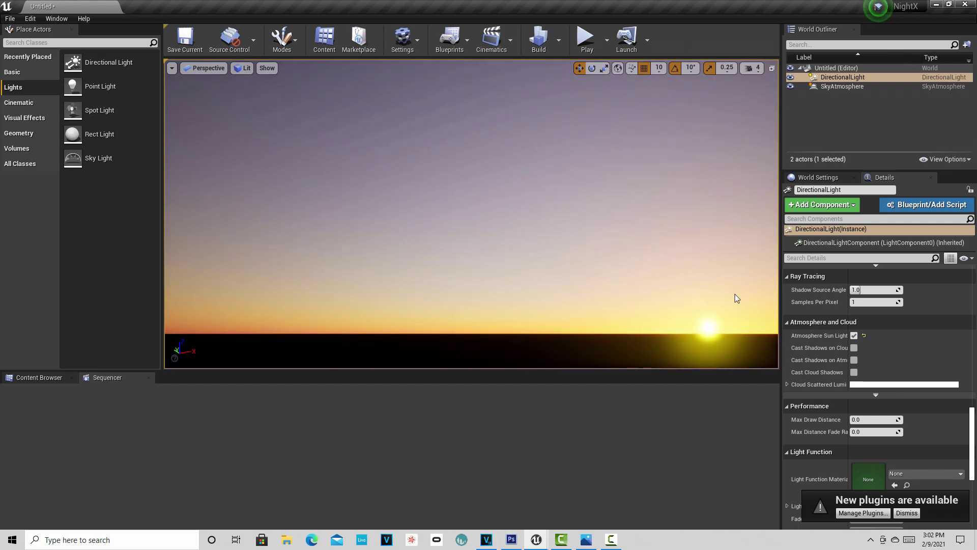
{"action": "key", "text": "ctrl+l"}
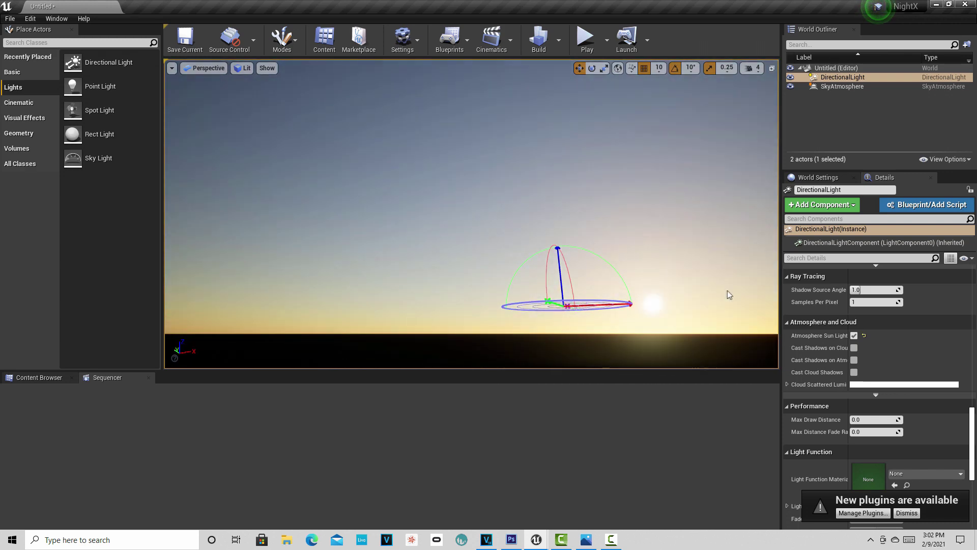
{"action": "key", "text": "ctrl+l"}
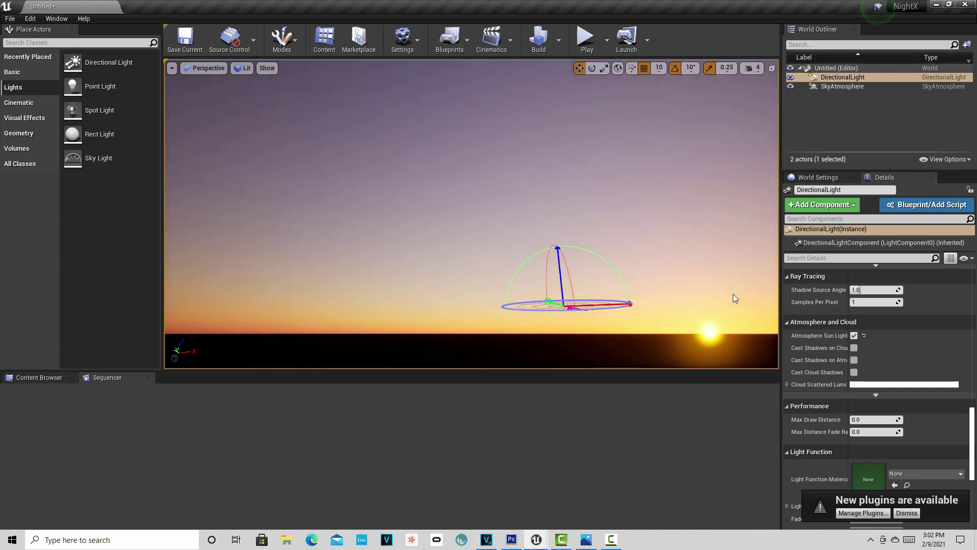
{"action": "key", "text": "ctrl+l"}
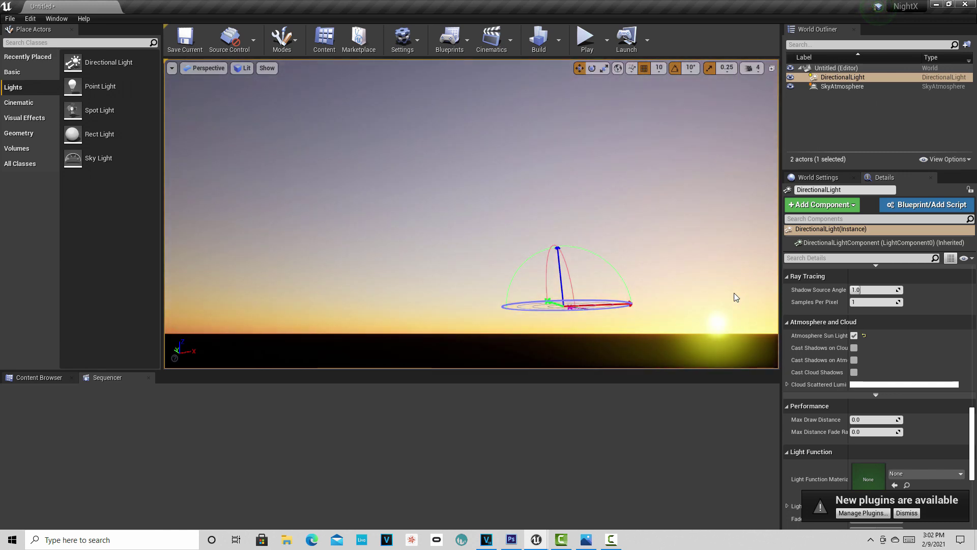
{"action": "key", "text": "ctrl+l"}
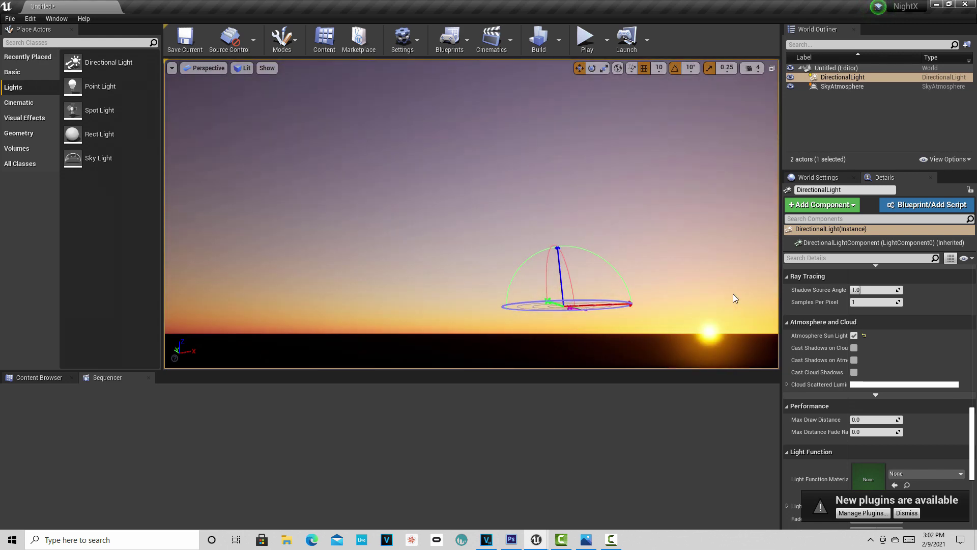
{"action": "key", "text": "ctrl+l"}
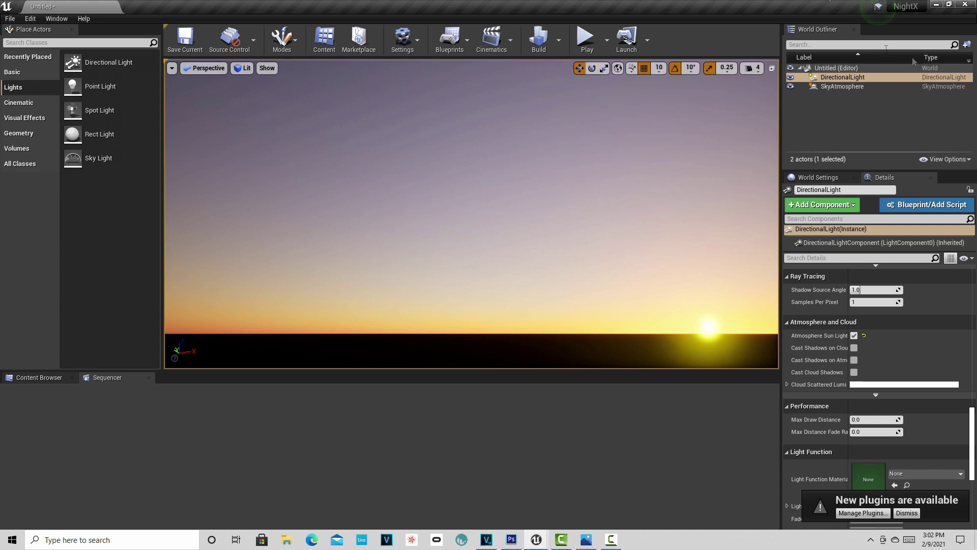
{"action": "left_click", "coordinate": [842, 86]}
{"action": "scroll", "coordinate": [960, 444], "scroll_direction": "up", "scroll_amount": 15}
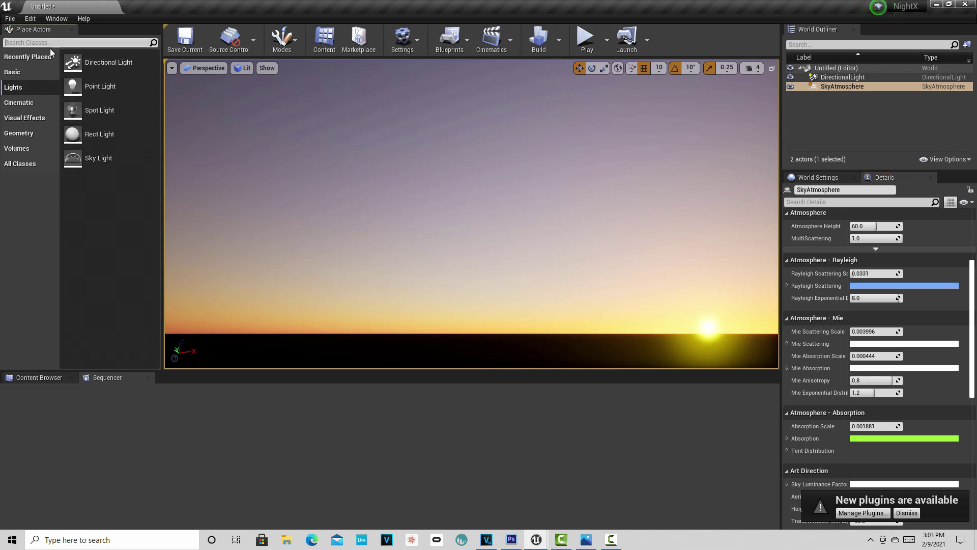
Search 'sky', place a BP_Sky_Sphere in the level, and re-aim the sun beneath it.
{"action": "type", "text": "sk"}
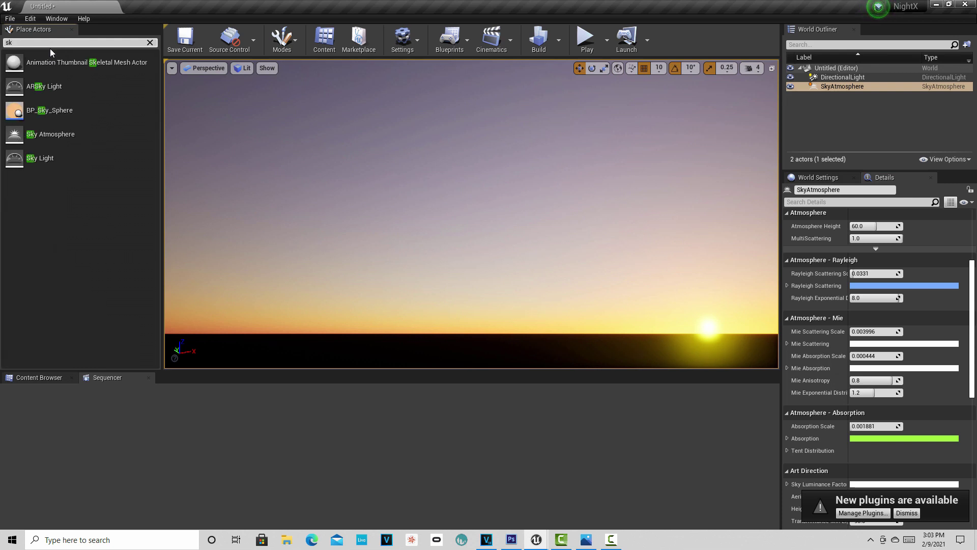
{"action": "type", "text": "y"}
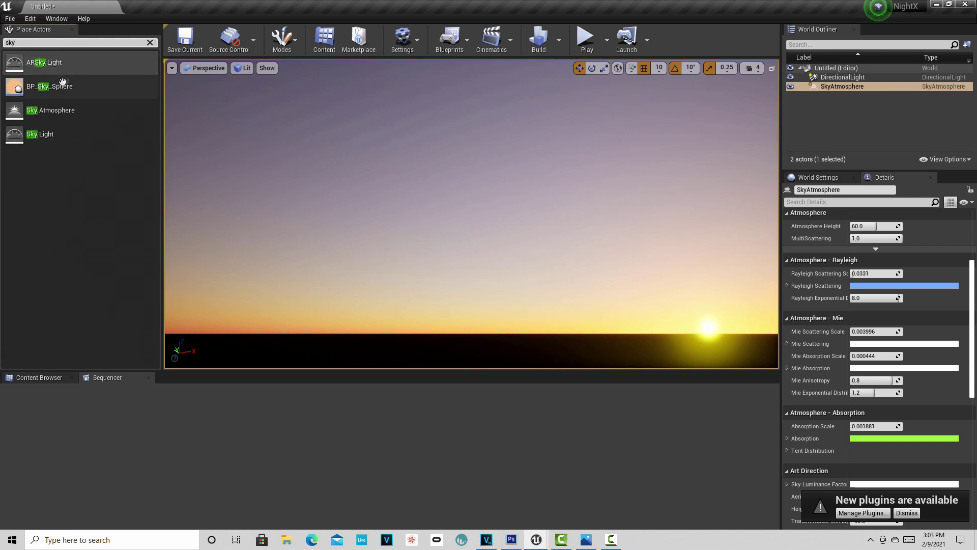
{"action": "left_click_drag", "start_coordinate": [64, 86], "coordinate": [372, 170]}
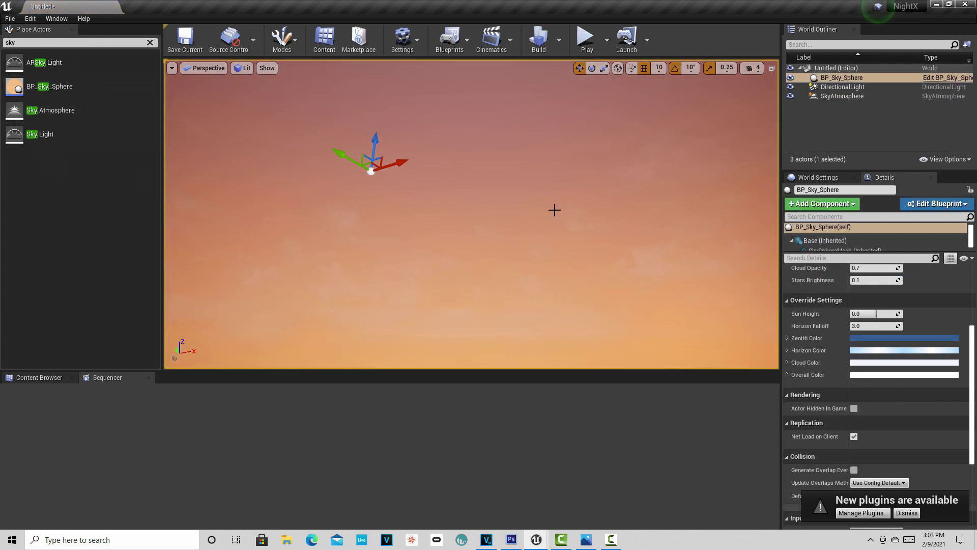
{"action": "mouse_move", "coordinate": [554, 210]}
{"action": "right_mouse_down"}
{"action": "mouse_move", "coordinate": [539, 194]}
{"action": "mouse_move", "coordinate": [473, 209]}
{"action": "mouse_move", "coordinate": [438, 201]}
{"action": "mouse_move", "coordinate": [492, 198]}
{"action": "mouse_move", "coordinate": [410, 186]}
{"action": "mouse_move", "coordinate": [486, 199]}
{"action": "mouse_move", "coordinate": [438, 210]}
{"action": "mouse_move", "coordinate": [426, 189]}
{"action": "mouse_move", "coordinate": [554, 210]}
{"action": "right_mouse_up"}
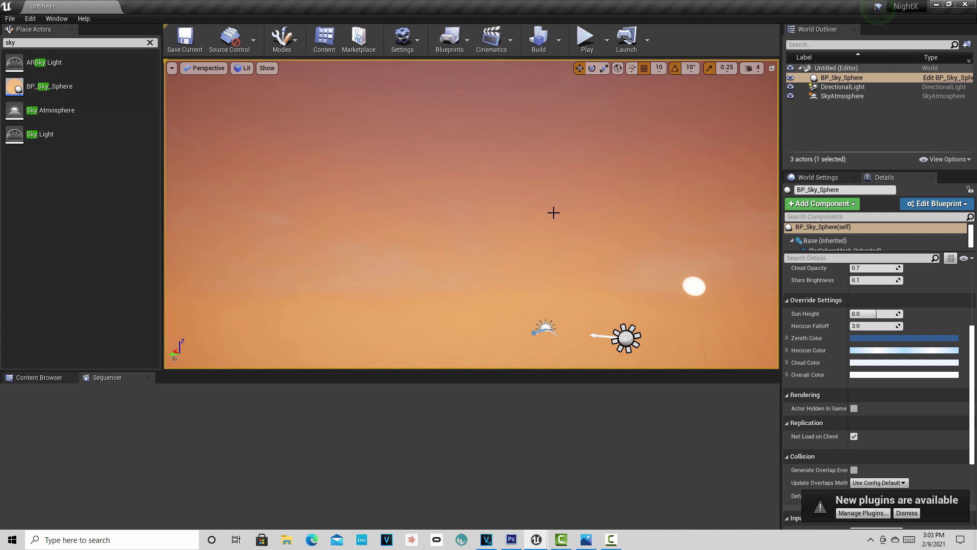
{"action": "key", "text": "ctrl+l"}
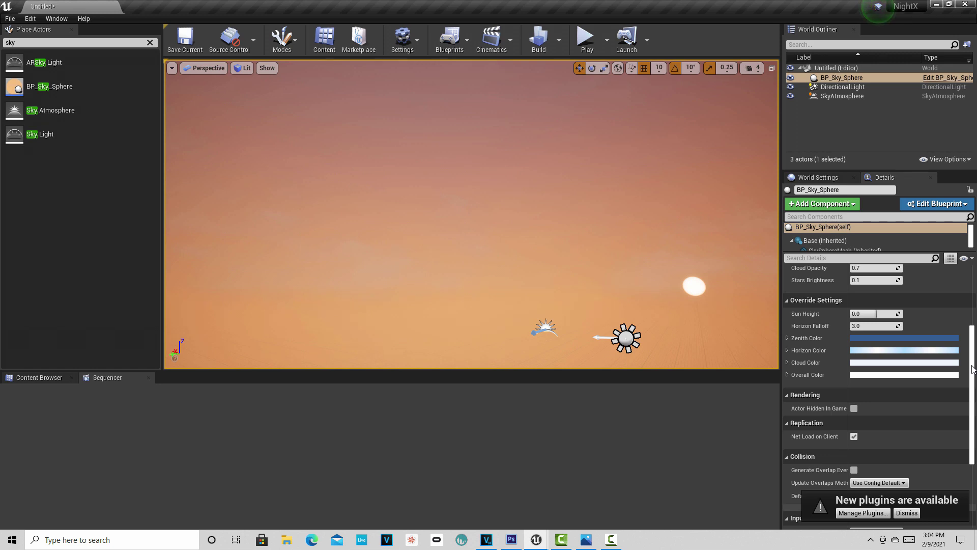
Set the BP_Sky_Sphere's Sun Brightness to 0 so the sun disc disappears.
{"action": "scroll", "coordinate": [967, 369], "scroll_direction": "up", "scroll_amount": 5}
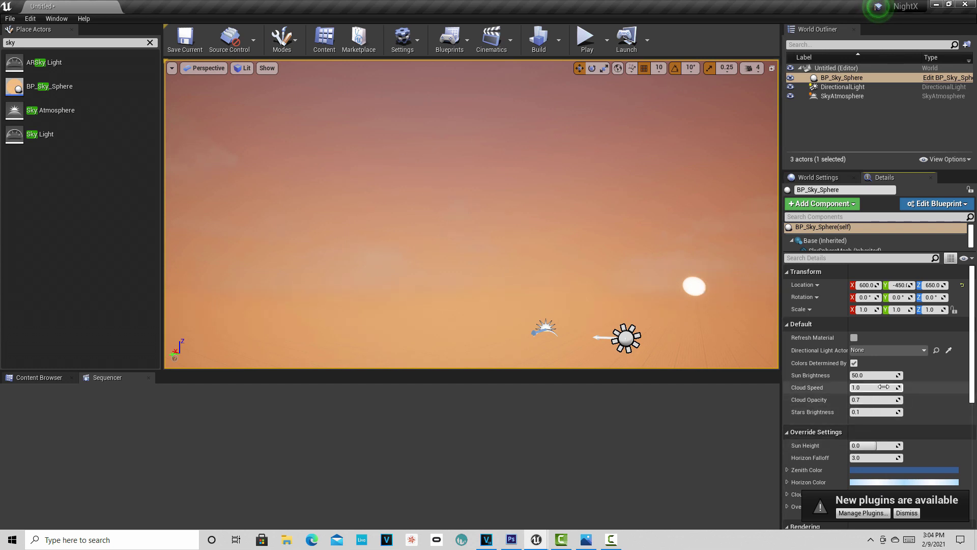
{"action": "mouse_move", "coordinate": [875, 375]}
{"action": "left_mouse_down"}
{"action": "mouse_move", "coordinate": [828, 375]}
{"action": "mouse_move", "coordinate": [860, 375]}
{"action": "left_mouse_up"}
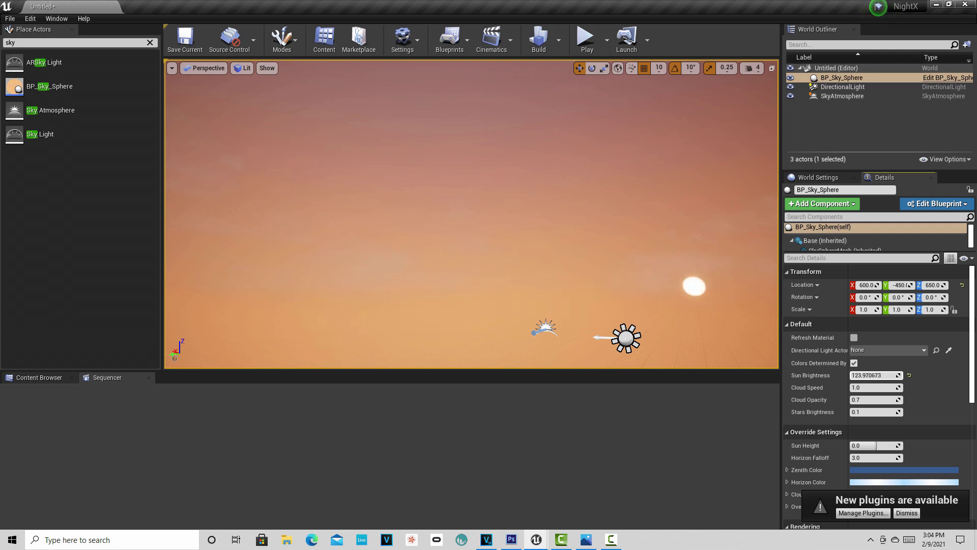
{"action": "left_click_drag", "start_coordinate": [860, 375], "coordinate": [883, 375]}
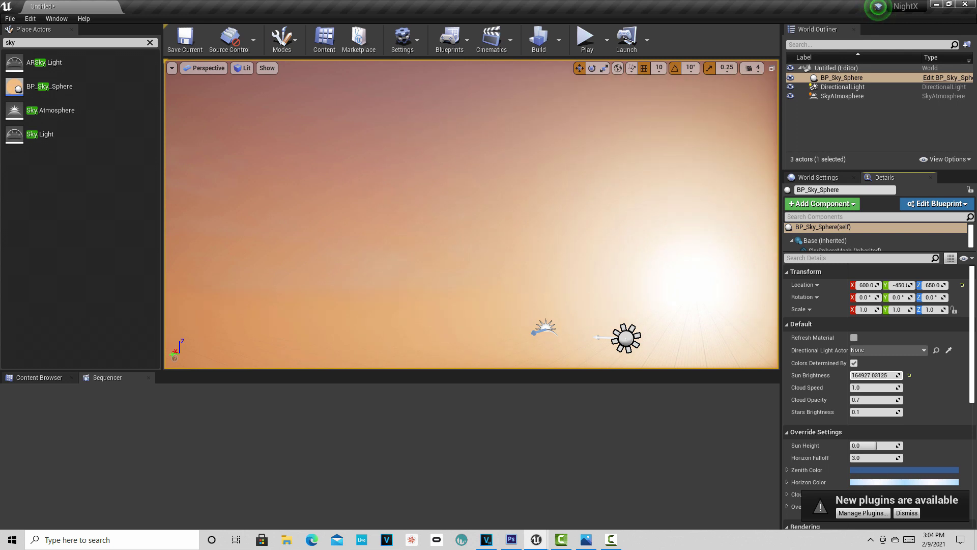
{"action": "left_click_drag", "start_coordinate": [883, 375], "coordinate": [842, 375]}
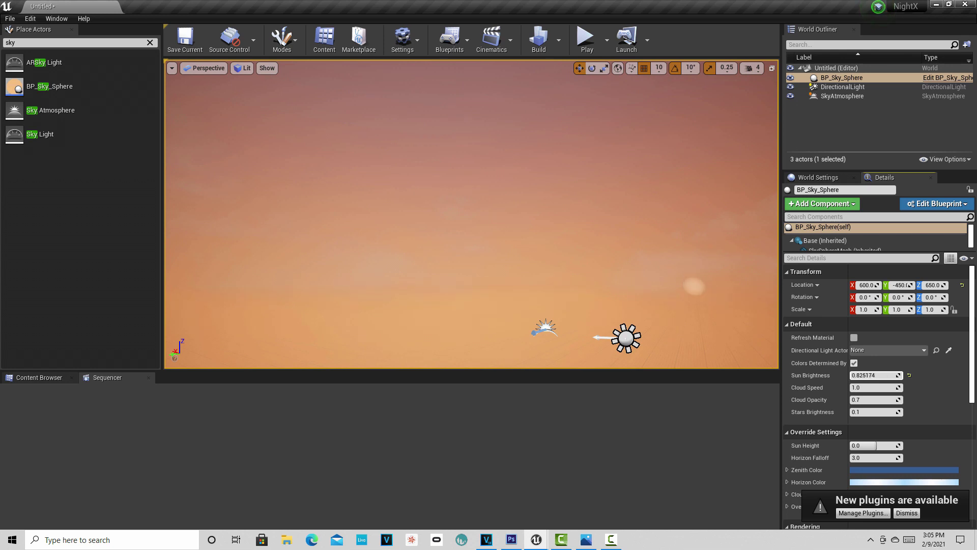
{"action": "left_click", "coordinate": [873, 375]}
{"action": "key", "text": "Return"}
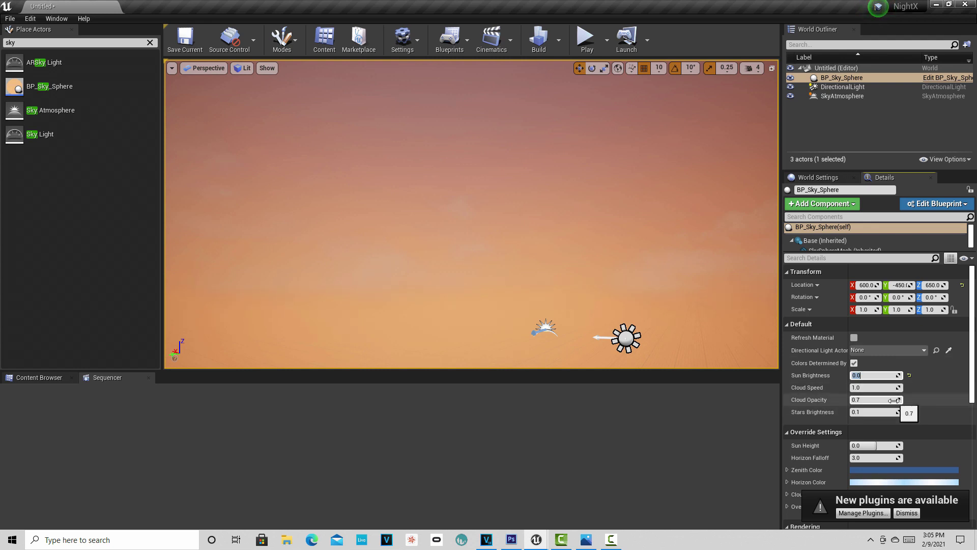
Raise Cloud Opacity, set Directional Light Actor to DirectionalLight, and turn off sun-driven sky colours.
{"action": "left_click_drag", "start_coordinate": [894, 400], "coordinate": [919, 400]}
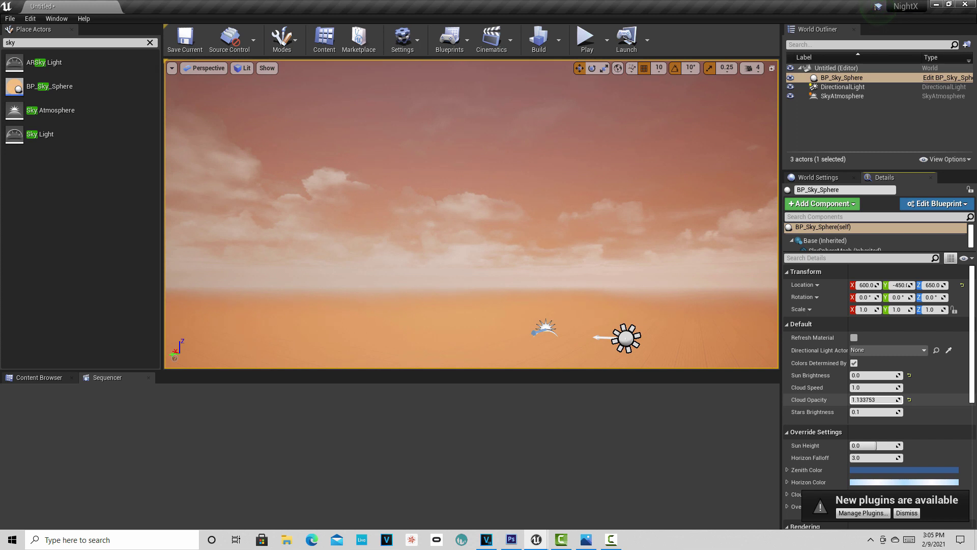
{"action": "left_click", "coordinate": [923, 350]}
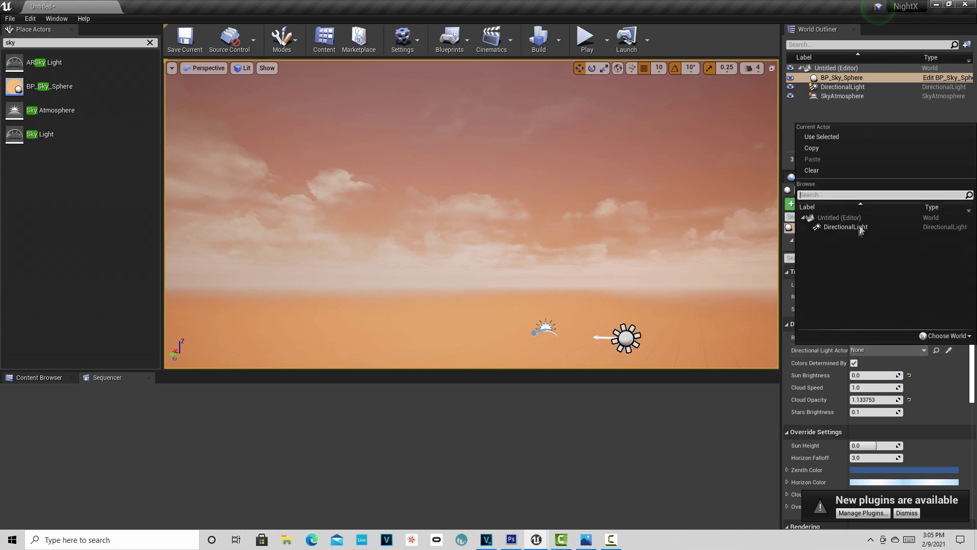
{"action": "left_click", "coordinate": [859, 225]}
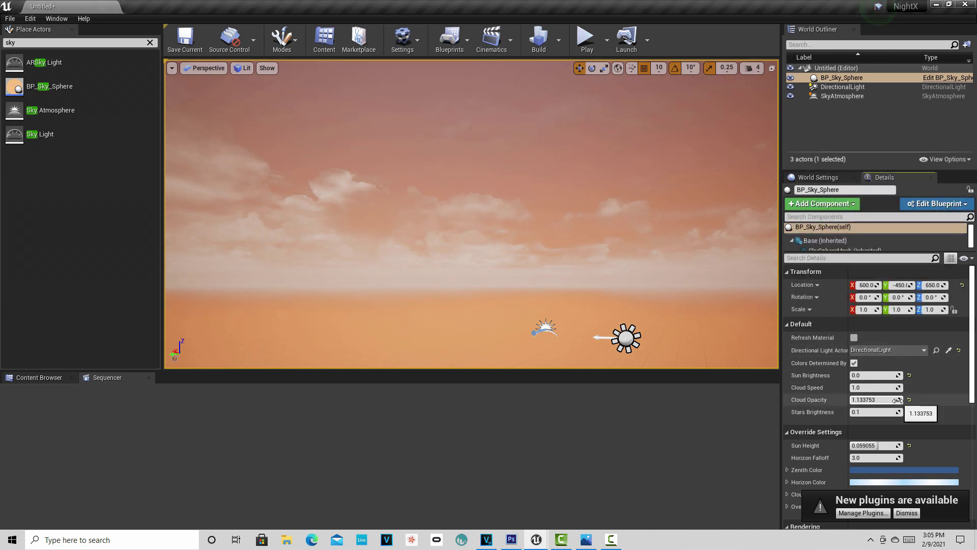
{"action": "left_click", "coordinate": [854, 363]}
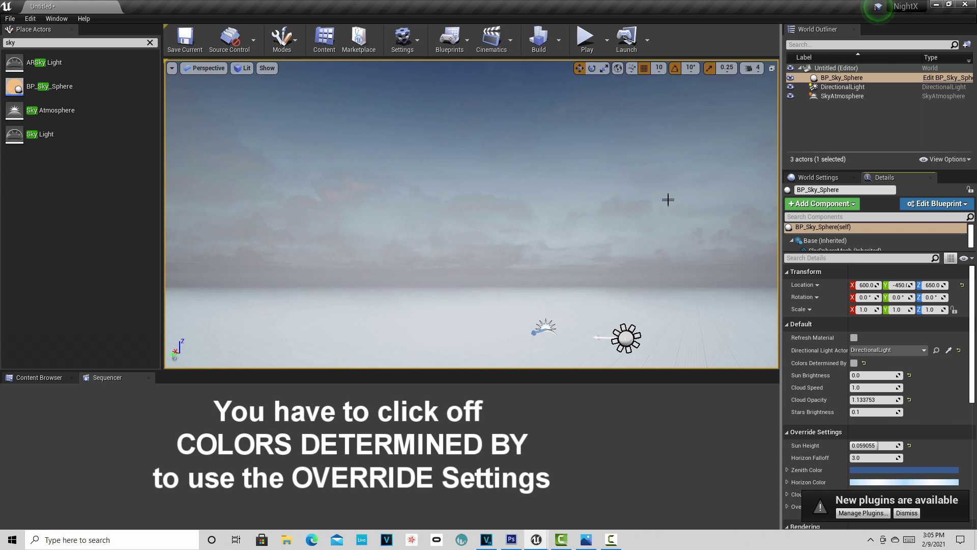
Raise the sky sphere's Stars Brightness to 21.597052 while viewing the sky above the horizon.
{"action": "right_click_drag", "start_coordinate": [668, 197], "coordinate": [669, 138]}
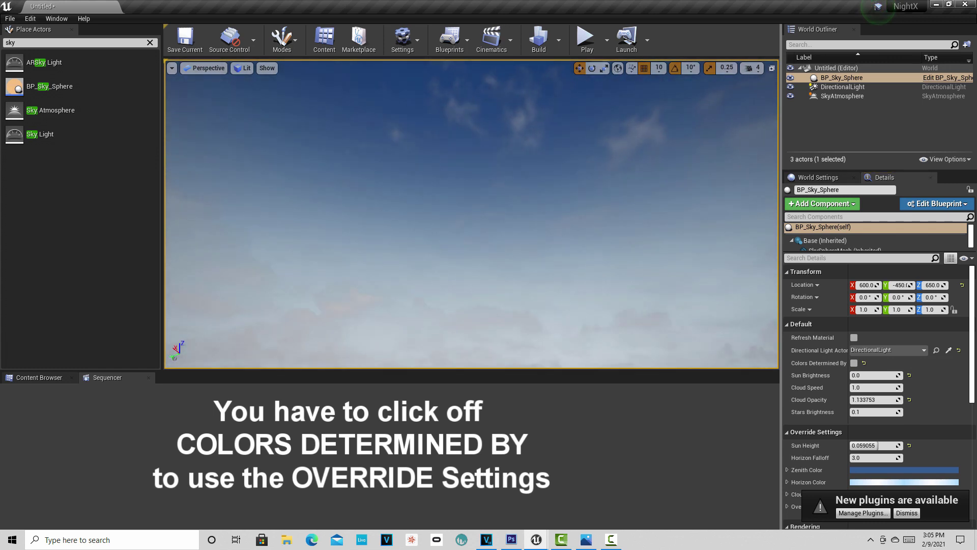
{"action": "left_click_drag", "start_coordinate": [876, 412], "coordinate": [957, 412]}
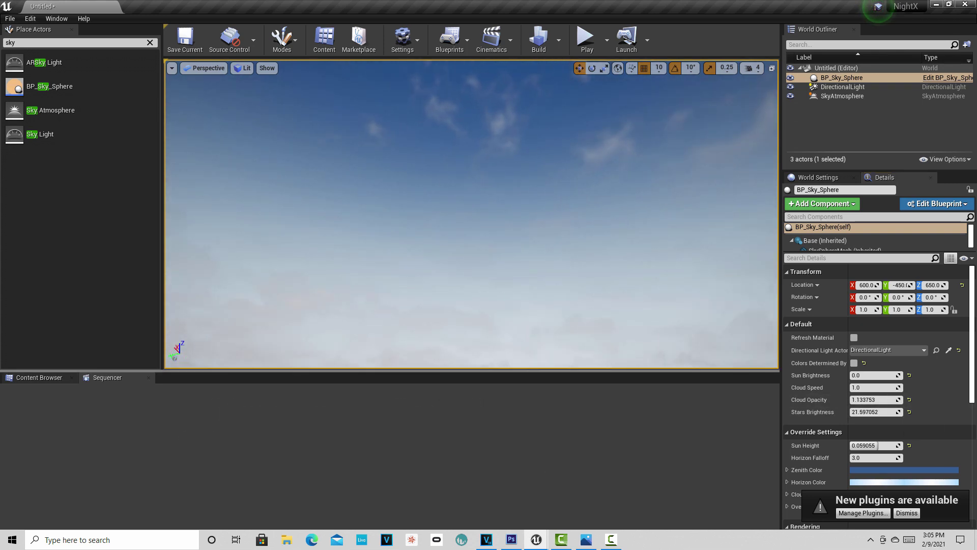
{"action": "right_click_drag", "start_coordinate": [471, 214], "coordinate": [423, 204]}
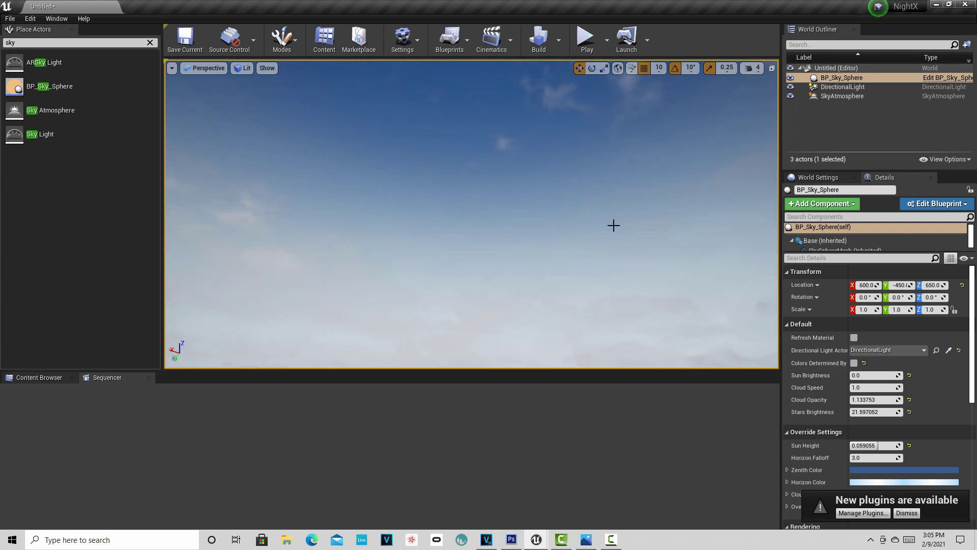
Tilt the directional light below the horizon to Sun Height -0.558464 and refresh the sky material.
{"action": "key", "text": "g"}
{"action": "key", "text": "ctrl+l"}
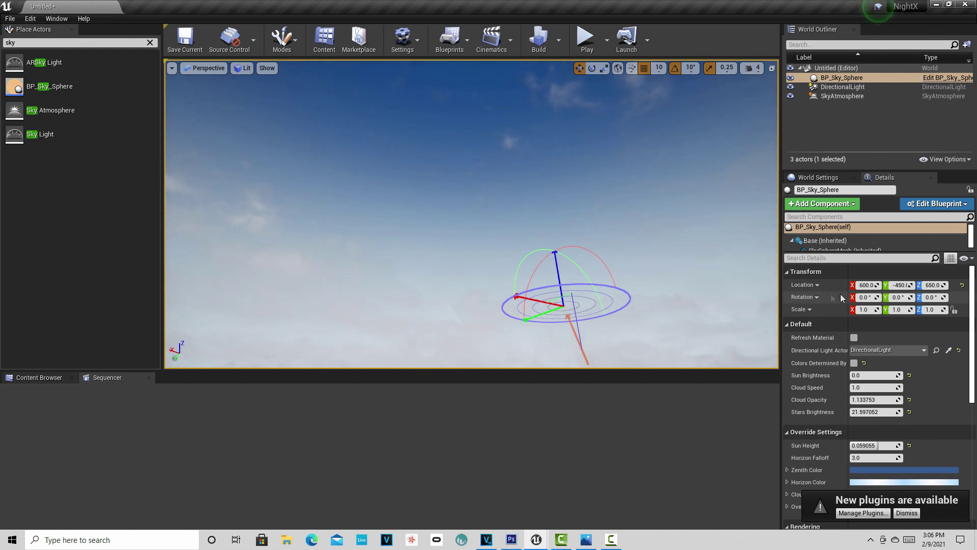
{"action": "left_click", "coordinate": [854, 340]}
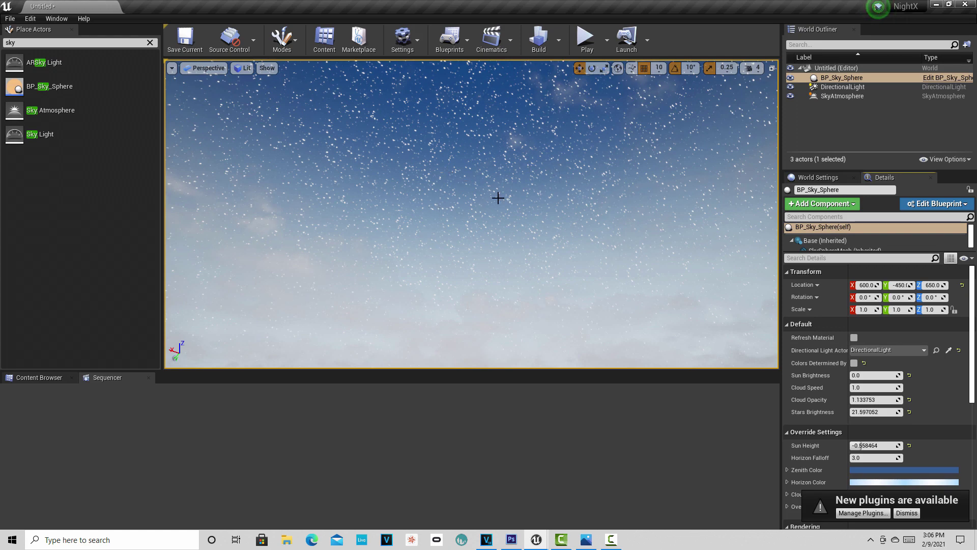
{"action": "mouse_move", "coordinate": [498, 206]}
{"action": "right_mouse_down"}
{"action": "mouse_move", "coordinate": [498, 264]}
{"action": "mouse_move", "coordinate": [498, 194]}
{"action": "mouse_move", "coordinate": [498, 203]}
{"action": "mouse_move", "coordinate": [486, 194]}
{"action": "right_mouse_up"}
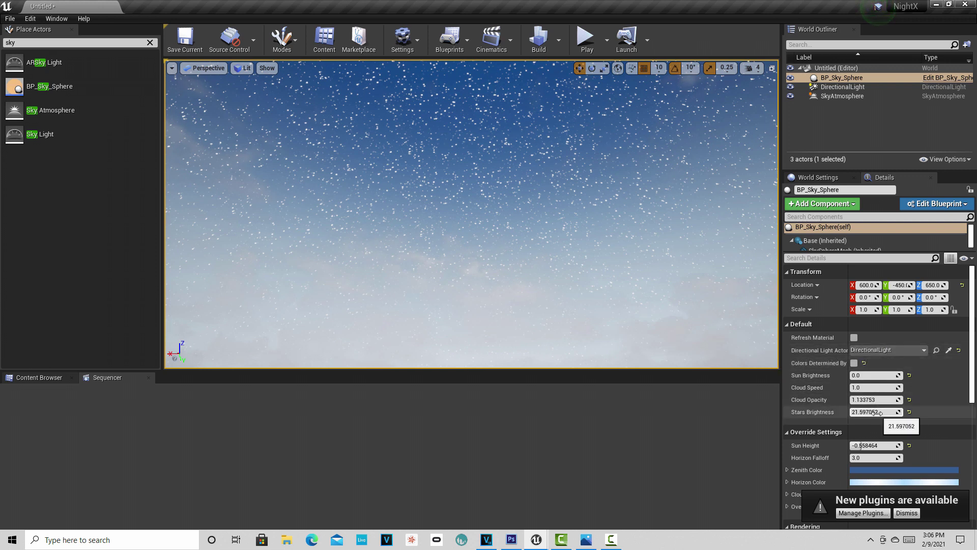
Set Stars Brightness to 0.758287, then compare Colors Determined By Sun Position on and off.
{"action": "left_click_drag", "start_coordinate": [877, 413], "coordinate": [857, 412]}
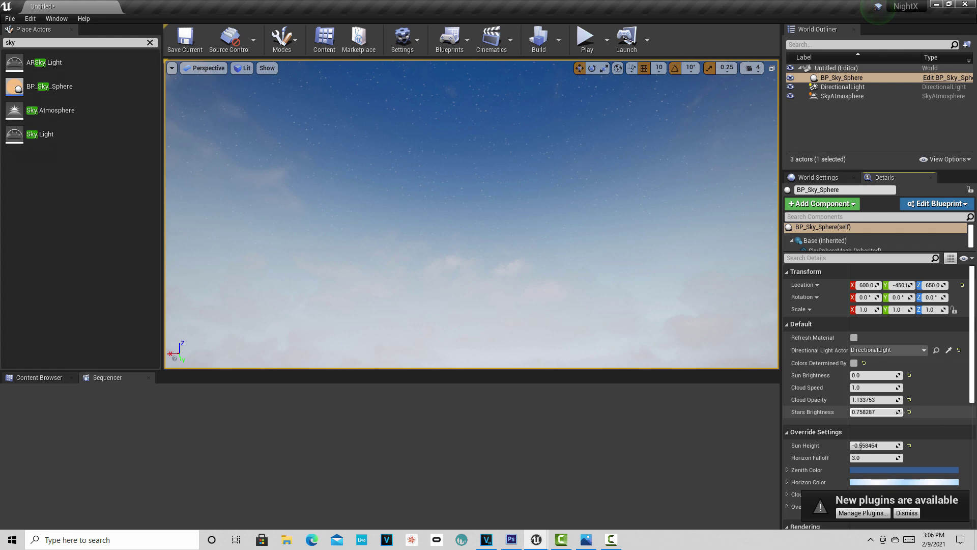
{"action": "left_click_drag", "start_coordinate": [868, 412], "coordinate": [888, 411]}
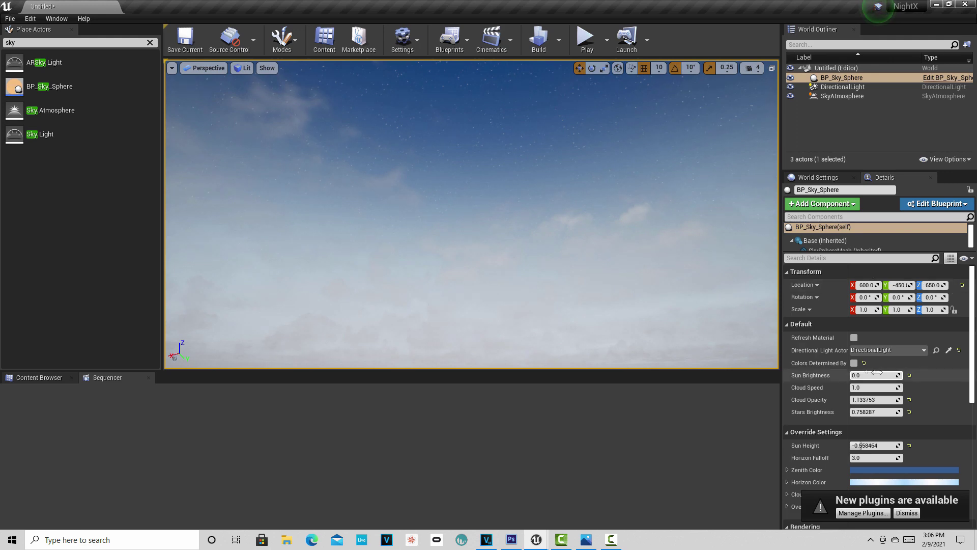
{"action": "left_click", "coordinate": [854, 363]}
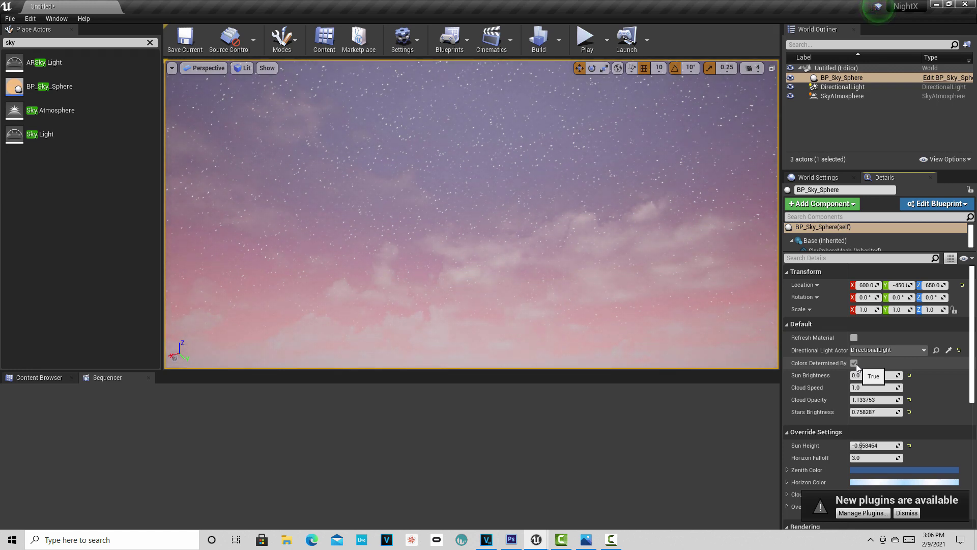
{"action": "left_click", "coordinate": [855, 363]}
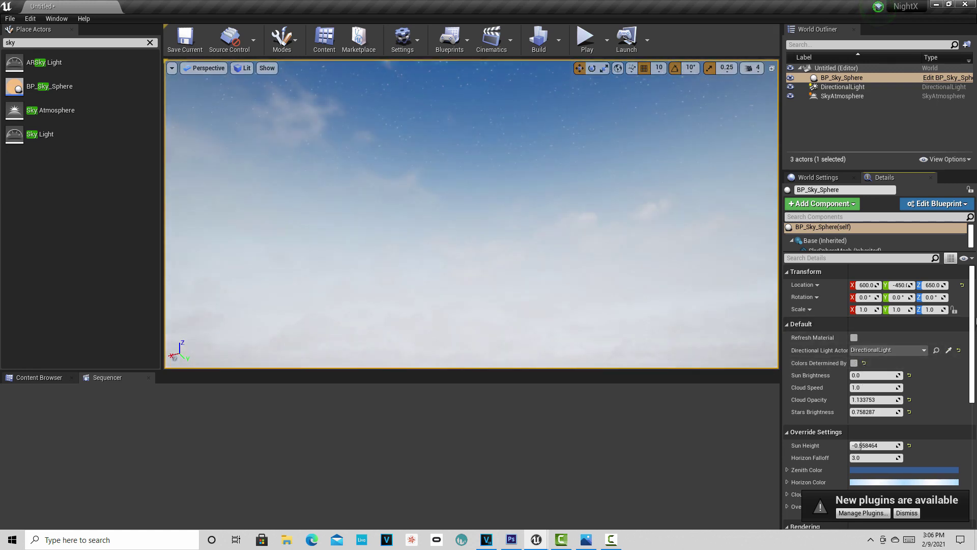
{"action": "left_click_drag", "start_coordinate": [973, 318], "coordinate": [970, 372]}
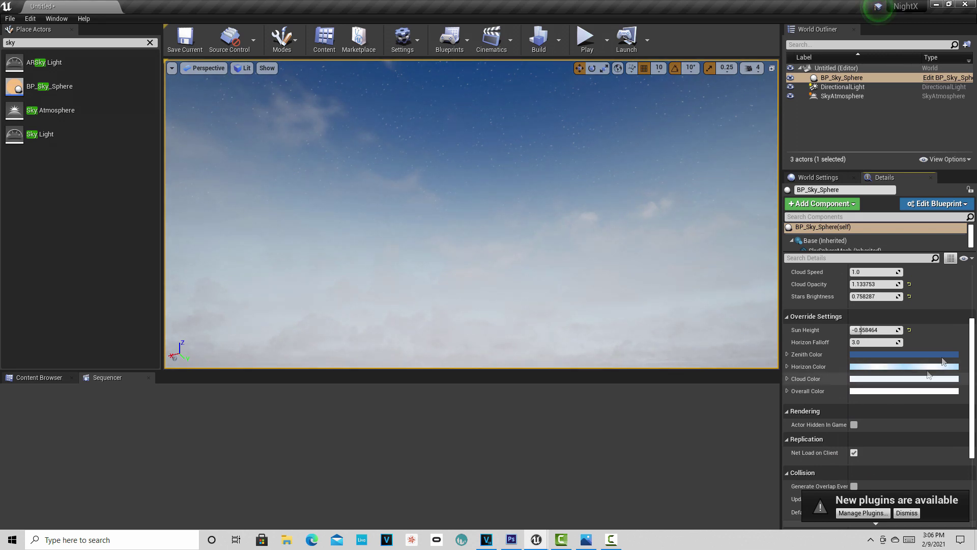
Set the sky sphere's Zenith Color Value to 0 (black) and dismiss the plugins notification.
{"action": "left_click", "coordinate": [938, 354]}
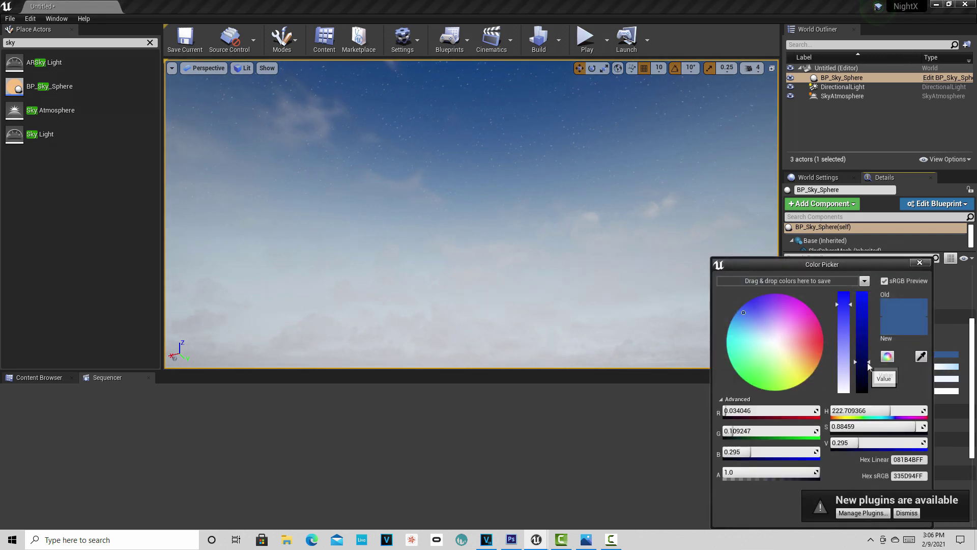
{"action": "left_click_drag", "start_coordinate": [868, 362], "coordinate": [869, 391]}
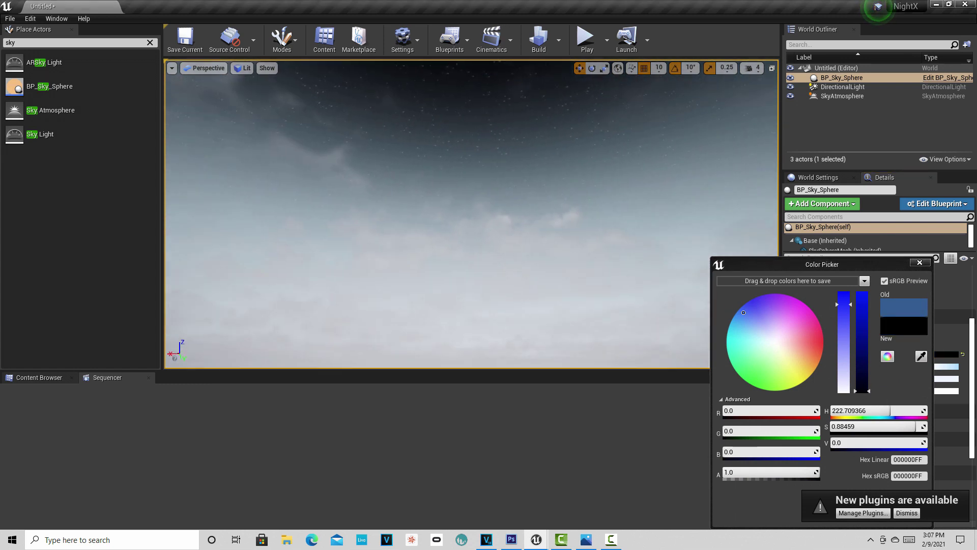
{"action": "left_click", "coordinate": [906, 513]}
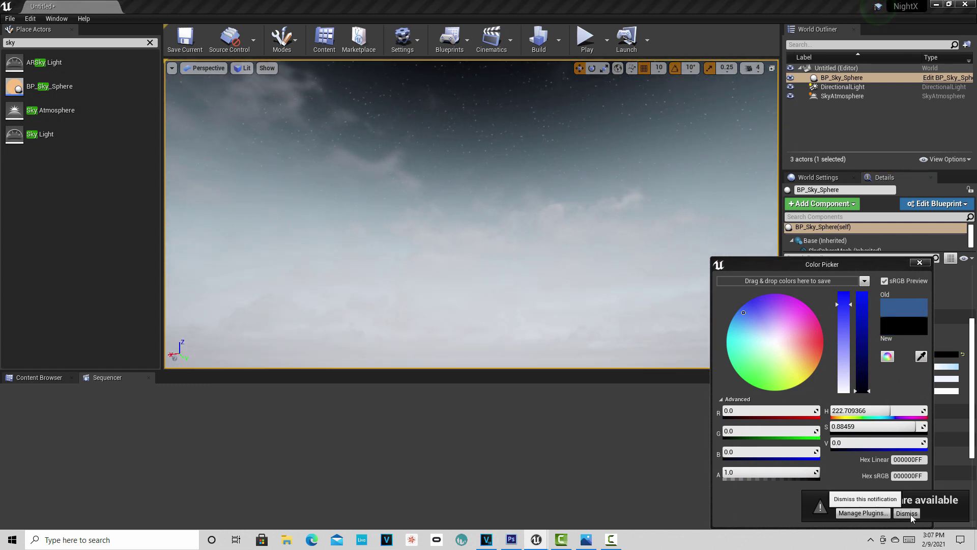
{"action": "left_click", "coordinate": [879, 506]}
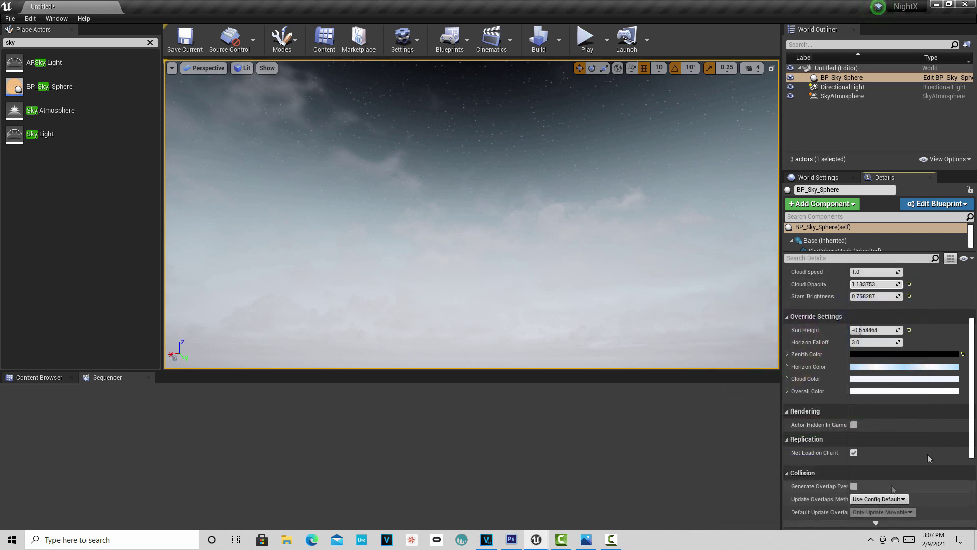
Set the Horizon Color Value to 0 so the horizon turns black.
{"action": "left_click", "coordinate": [948, 367]}
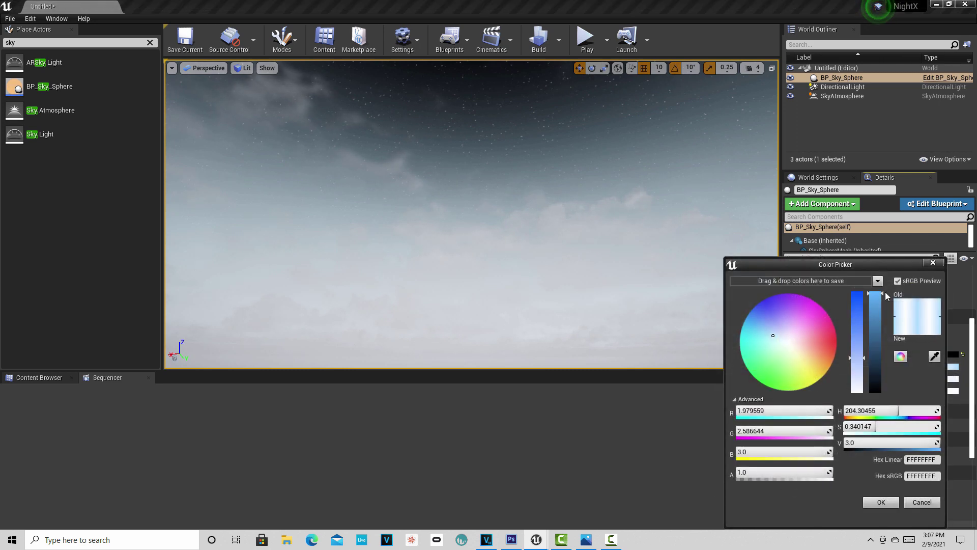
{"action": "left_click_drag", "start_coordinate": [883, 293], "coordinate": [881, 405]}
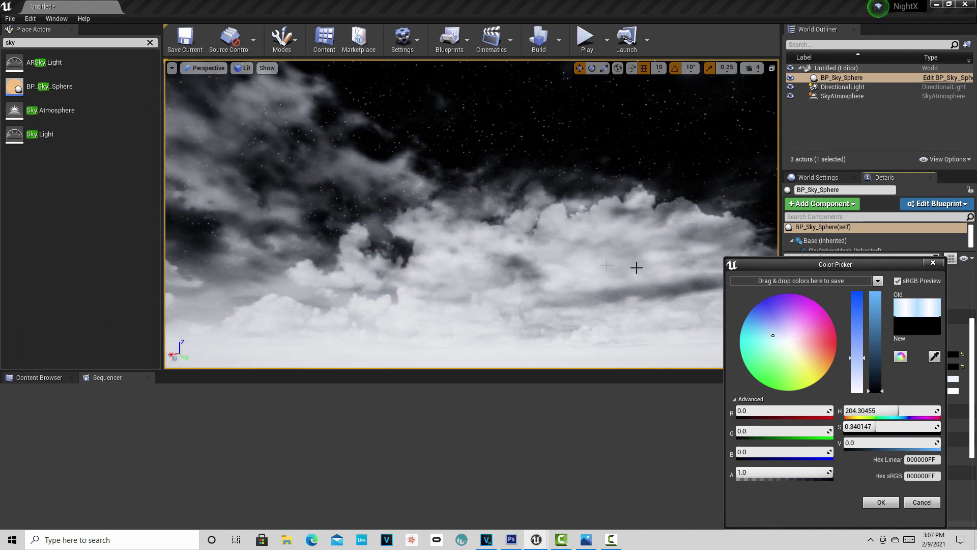
{"action": "right_click_drag", "start_coordinate": [636, 268], "coordinate": [567, 239]}
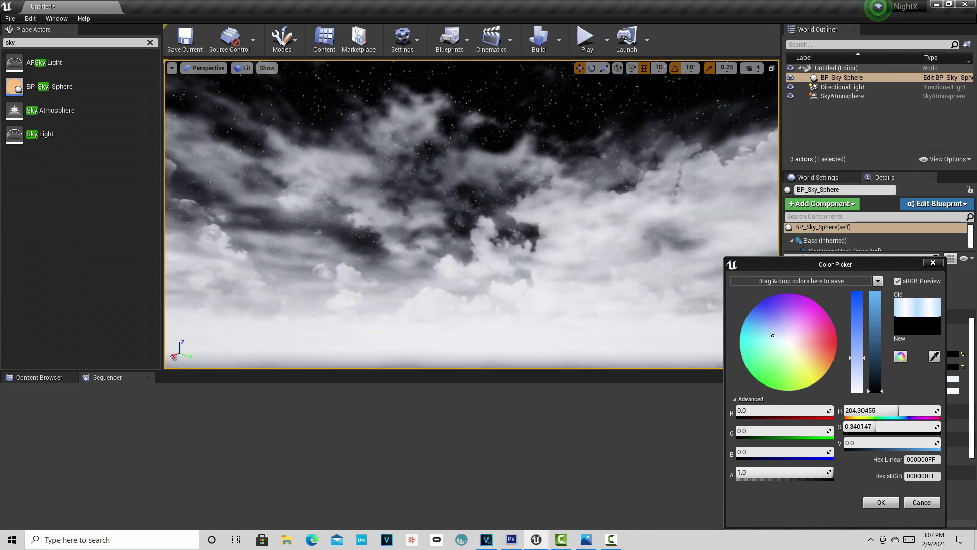
{"action": "left_click", "coordinate": [894, 504]}
{"action": "scroll", "coordinate": [903, 370], "scroll_direction": "up", "scroll_amount": 5}
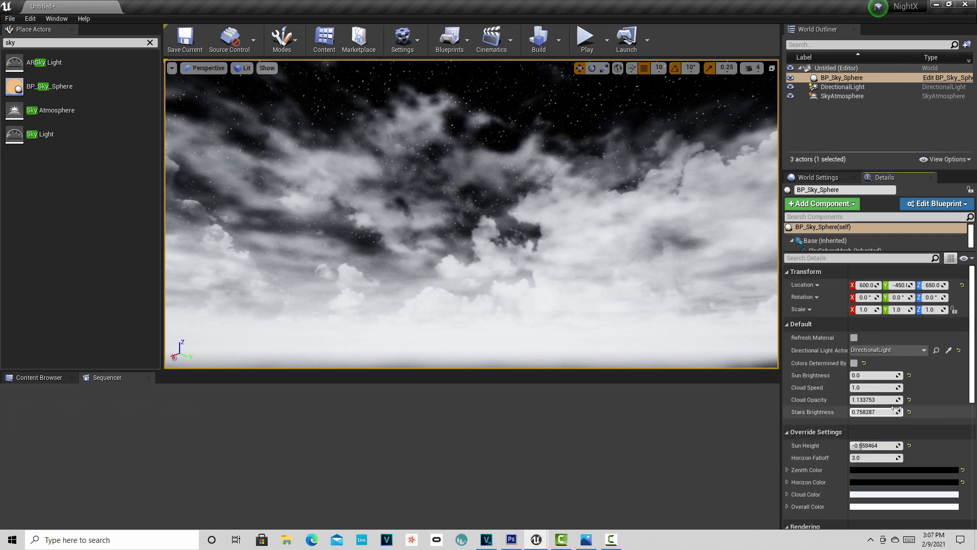
Set Stars Brightness to 0.148763 and Cloud Opacity to 0.286642 on BP_Sky_Sphere.
{"action": "left_click_drag", "start_coordinate": [894, 399], "coordinate": [864, 412]}
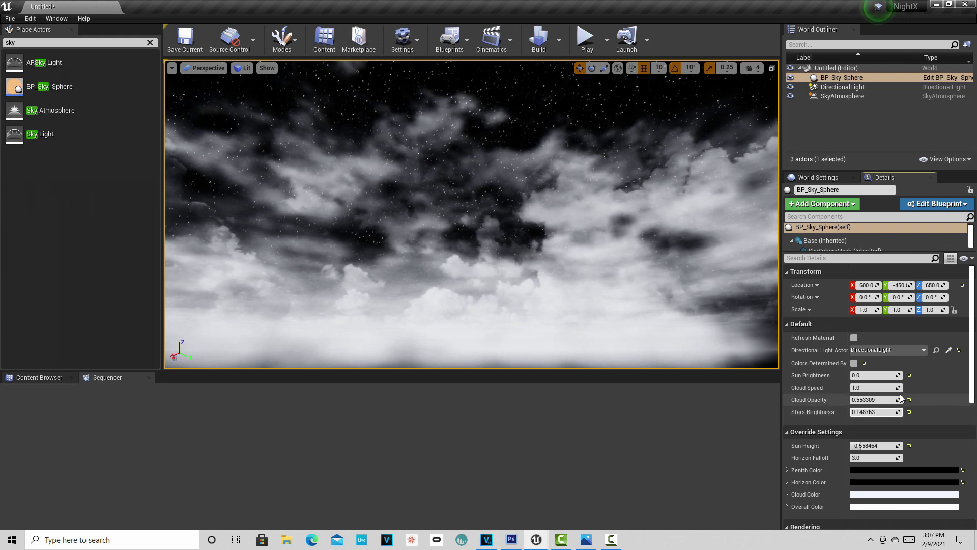
{"action": "left_click_drag", "start_coordinate": [899, 394], "coordinate": [883, 395]}
{"action": "mouse_move", "coordinate": [471, 214]}
{"action": "right_mouse_down"}
{"action": "mouse_move", "coordinate": [455, 193]}
{"action": "mouse_move", "coordinate": [457, 212]}
{"action": "right_mouse_up"}
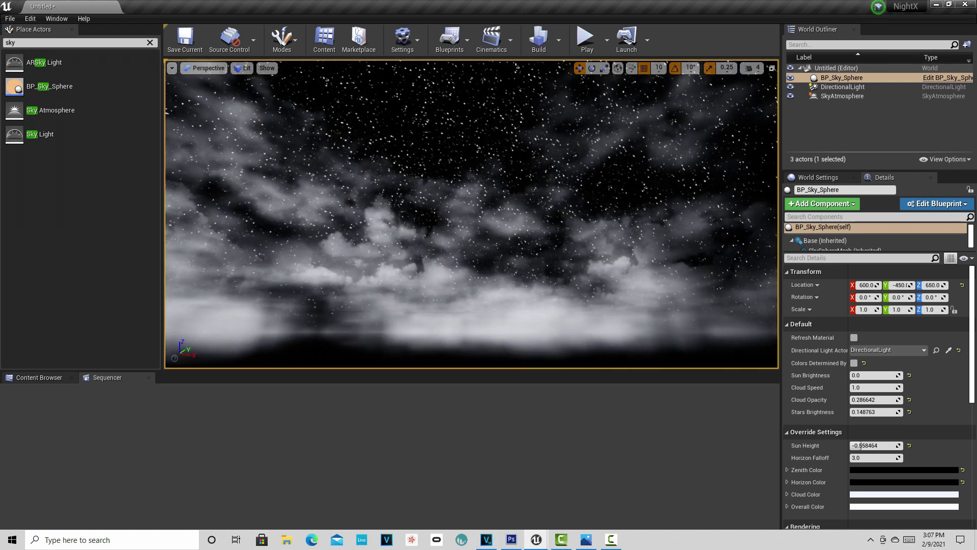
{"action": "left_click", "coordinate": [853, 96]}
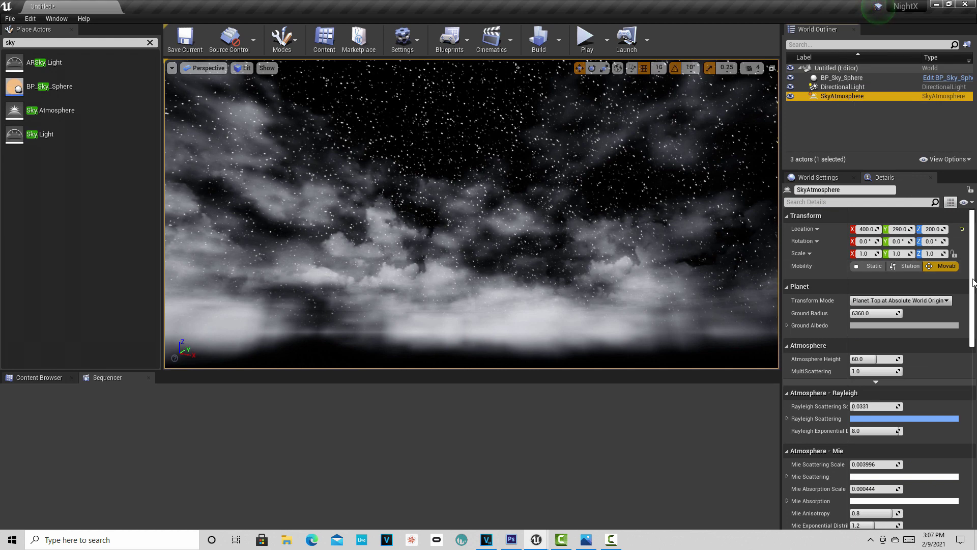
Give SkyAtmosphere Rayleigh Scattering Scale 0.080977 and Mie Scattering Scale 0.085502.
{"action": "left_click_drag", "start_coordinate": [973, 282], "coordinate": [974, 315]}
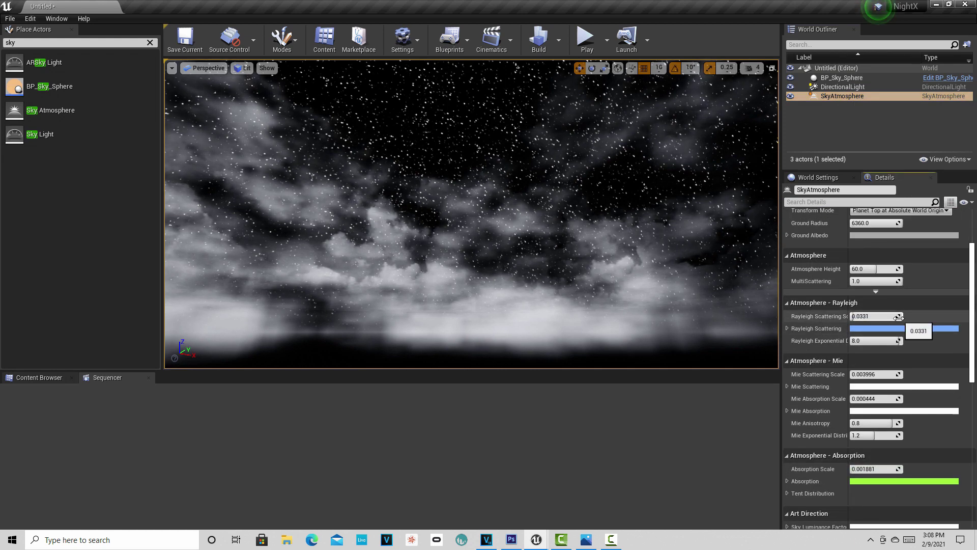
{"action": "left_click_drag", "start_coordinate": [898, 317], "coordinate": [857, 316]}
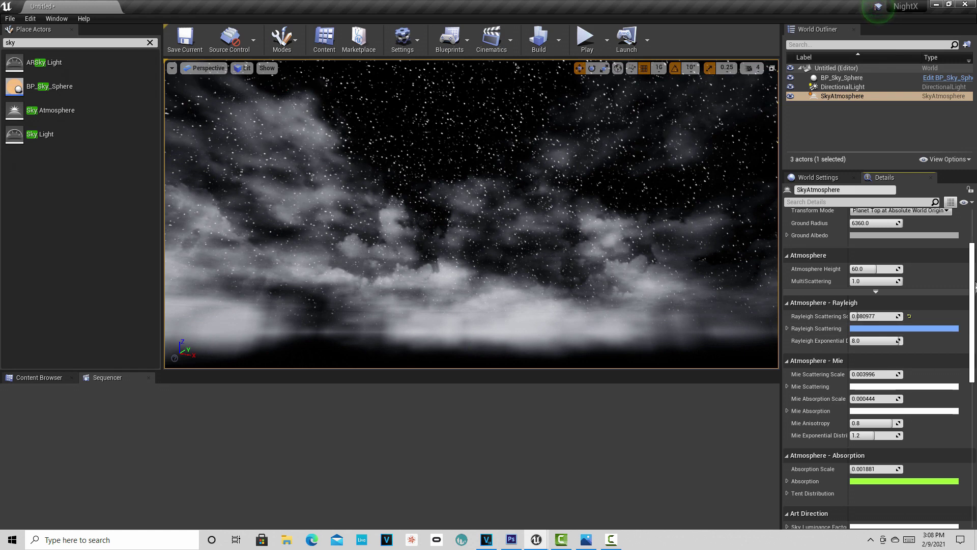
{"action": "scroll", "coordinate": [908, 320], "scroll_direction": "down", "scroll_amount": 2}
{"action": "scroll", "coordinate": [916, 331], "scroll_direction": "up", "scroll_amount": 1}
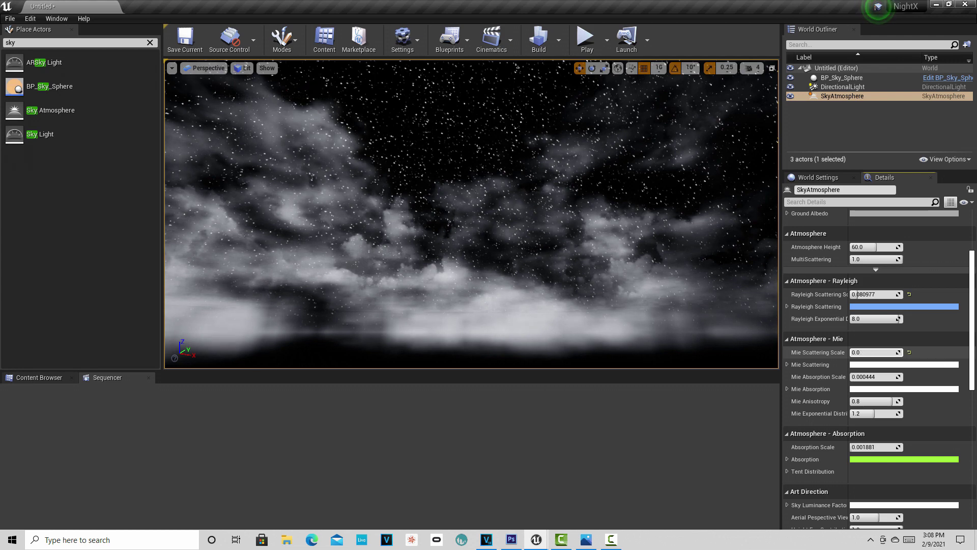
{"action": "mouse_move", "coordinate": [900, 352]}
{"action": "left_mouse_down"}
{"action": "mouse_move", "coordinate": [926, 352]}
{"action": "mouse_move", "coordinate": [894, 352]}
{"action": "mouse_move", "coordinate": [902, 352]}
{"action": "left_mouse_up"}
{"action": "right_click_drag", "start_coordinate": [472, 214], "coordinate": [472, 160]}
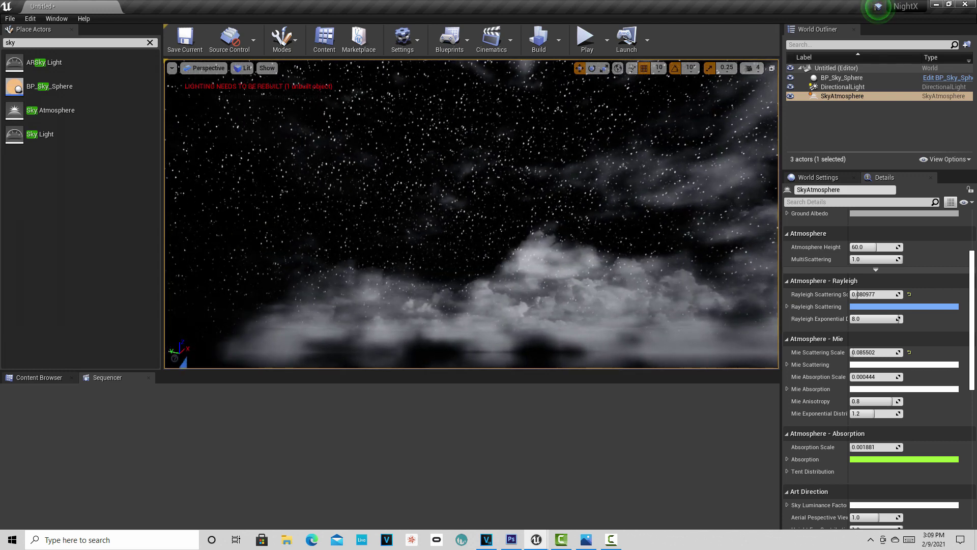
{"action": "left_click", "coordinate": [866, 79]}
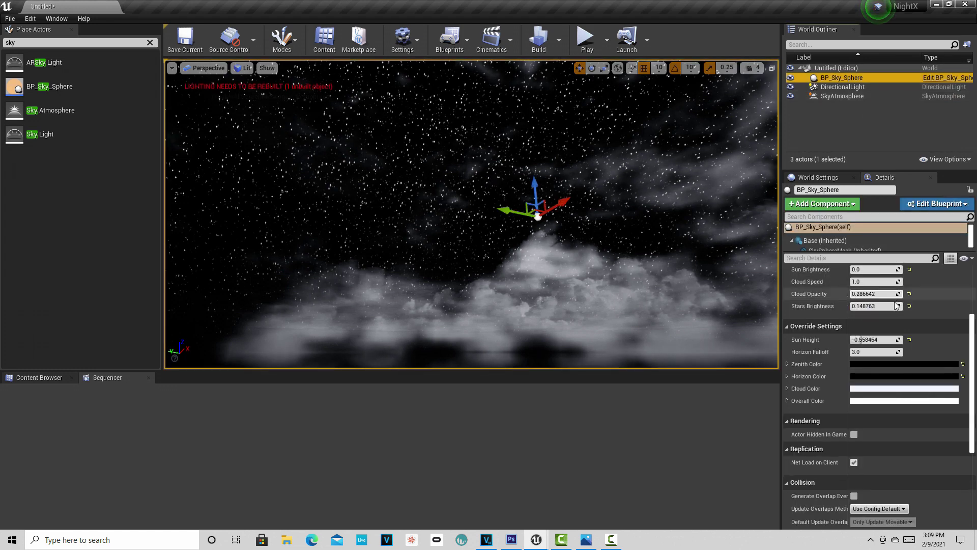
Drag BP_Sky_Sphere's Stars Brightness down to 0.082096.
{"action": "left_click_drag", "start_coordinate": [887, 308], "coordinate": [862, 308]}
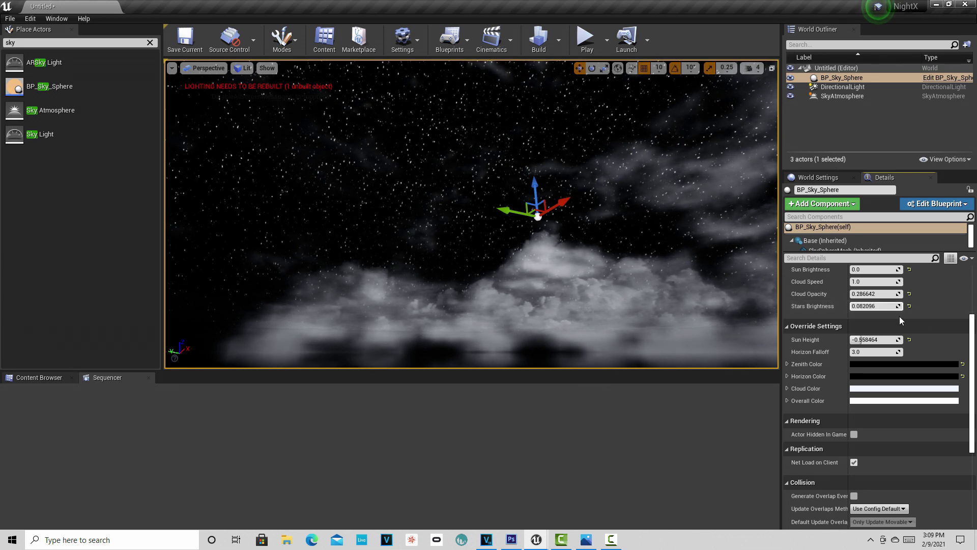